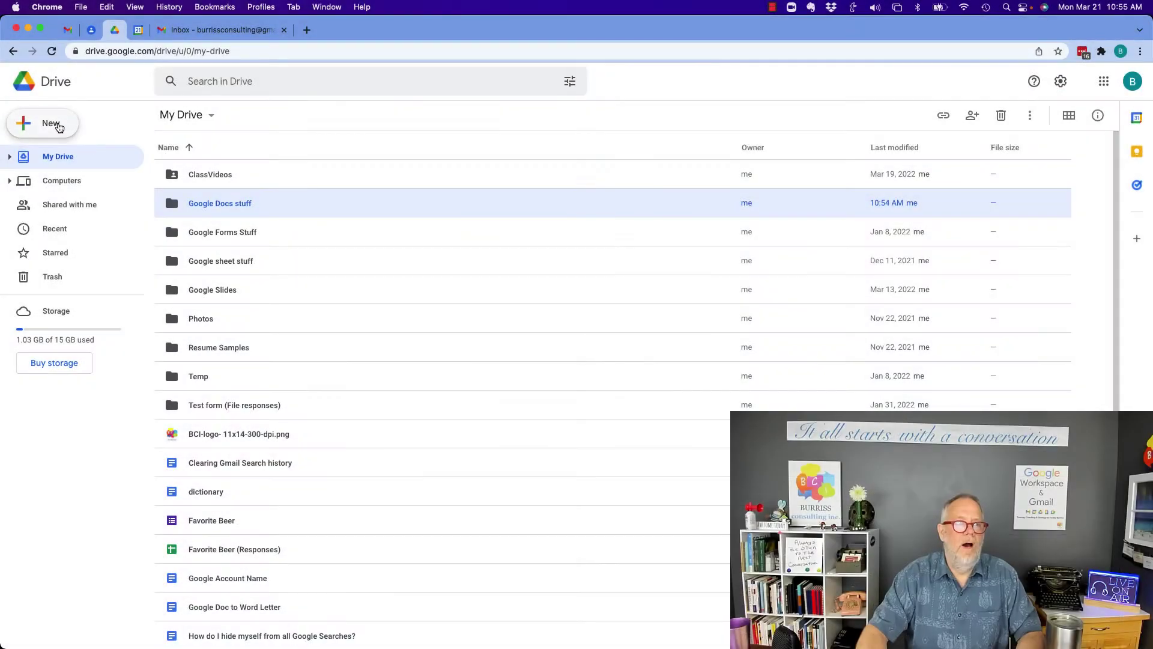
Upload 'Time report 2022-03-01 - 2022-03-17 (1).xlsx' from Downloads into My Drive
{"action": "left_click", "coordinate": [58, 127]}
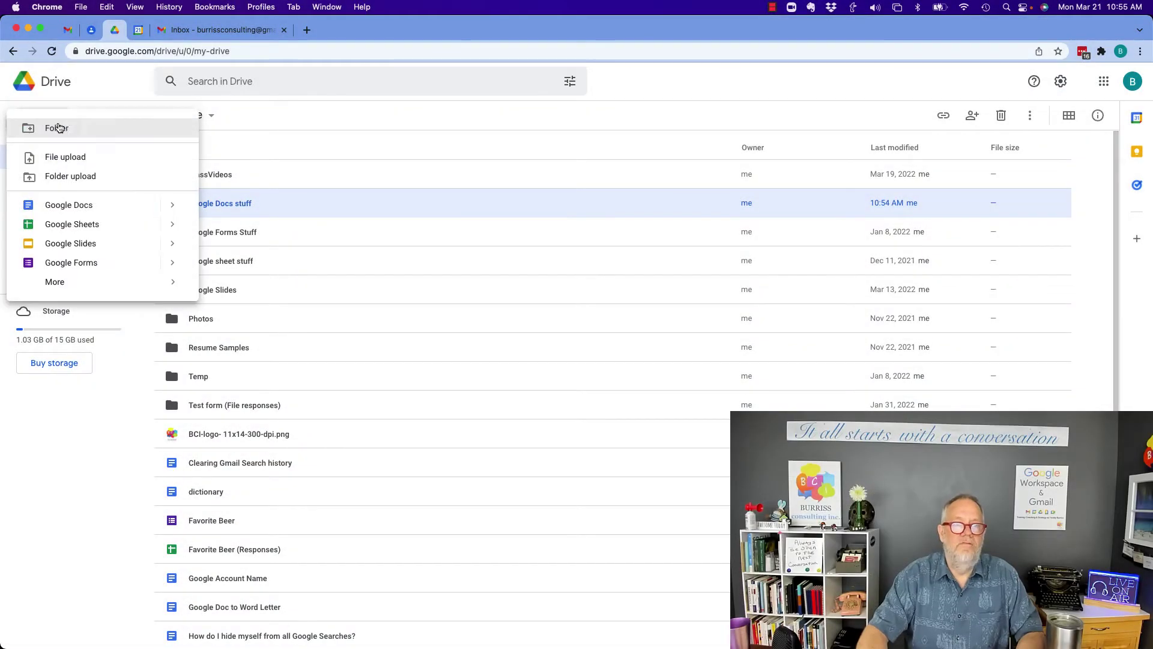
{"action": "left_click", "coordinate": [85, 160]}
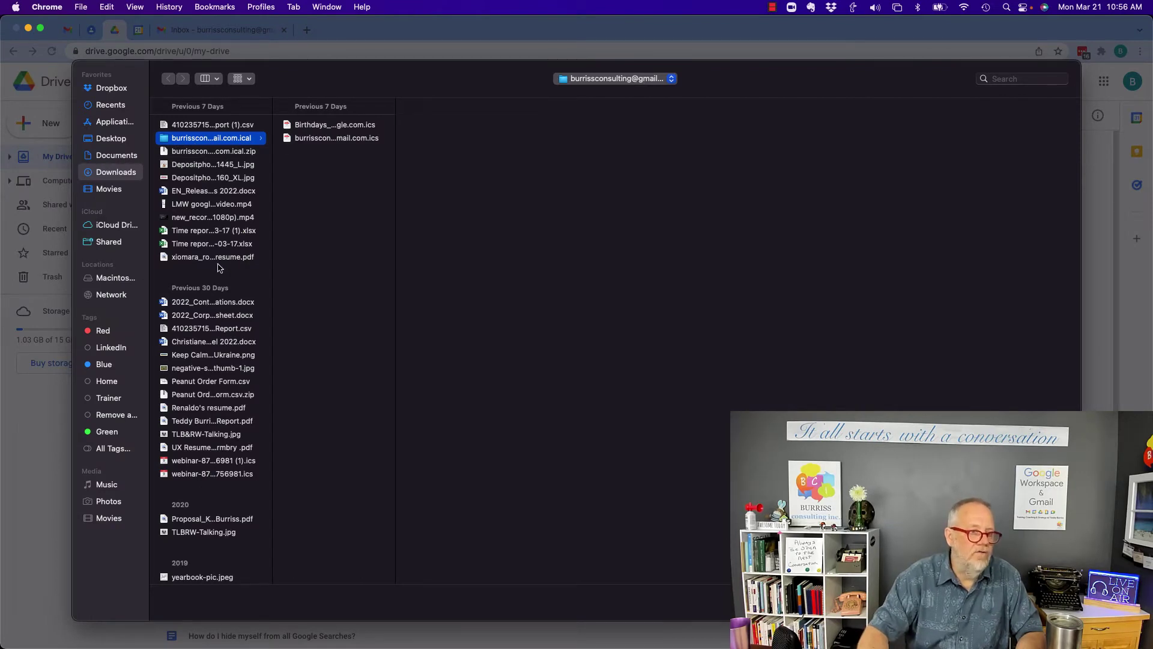
{"action": "left_click", "coordinate": [204, 231]}
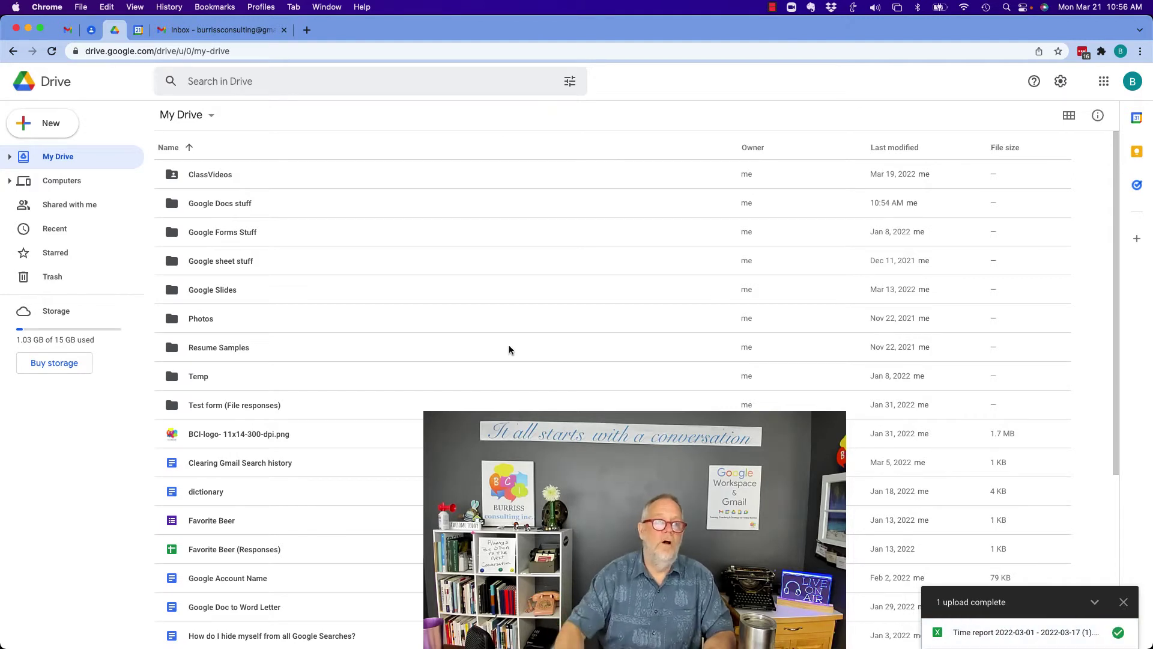
{"action": "left_click", "coordinate": [200, 206]}
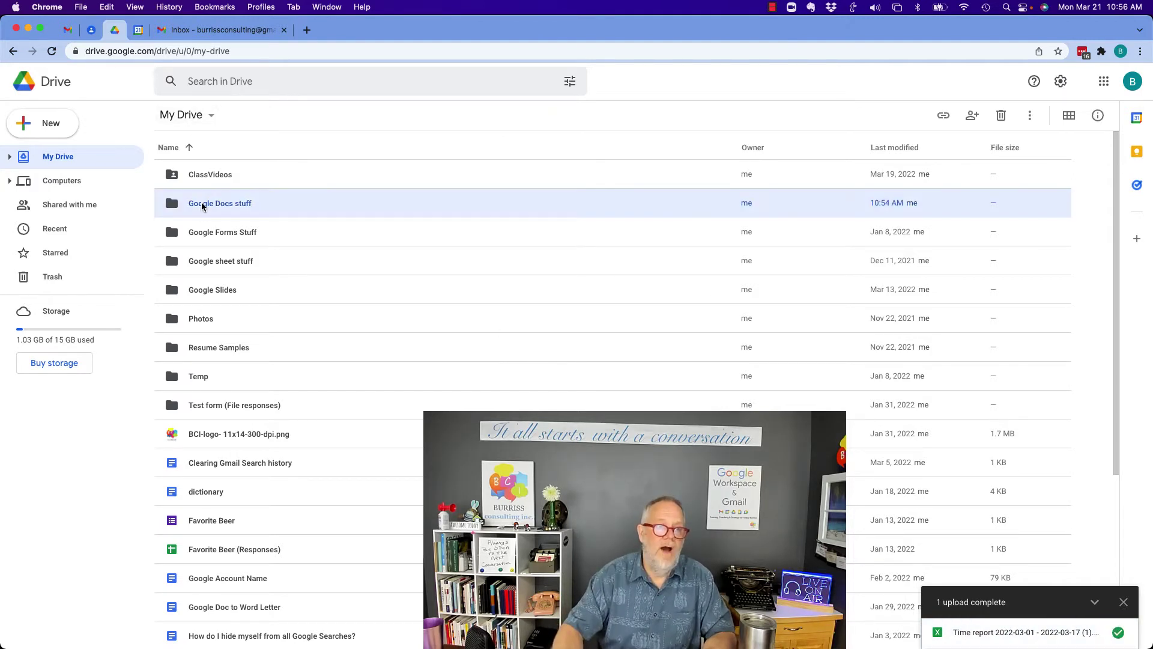
{"action": "left_click", "coordinate": [193, 287]}
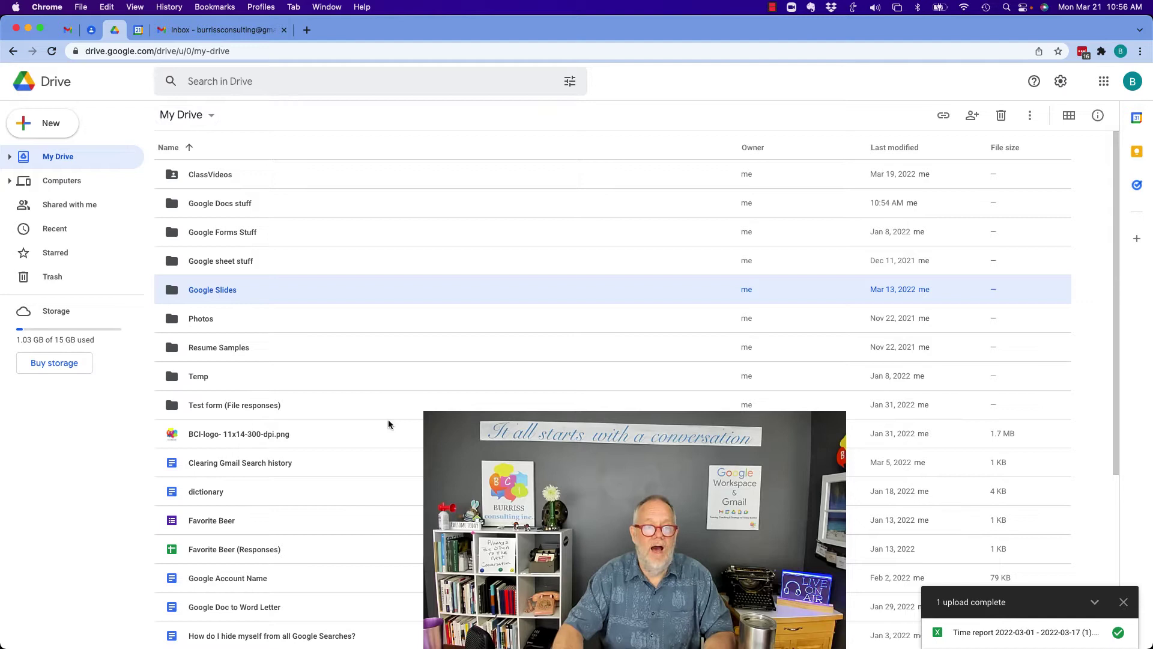
{"action": "scroll", "coordinate": [389, 423], "scroll_direction": "down", "scroll_amount": 5}
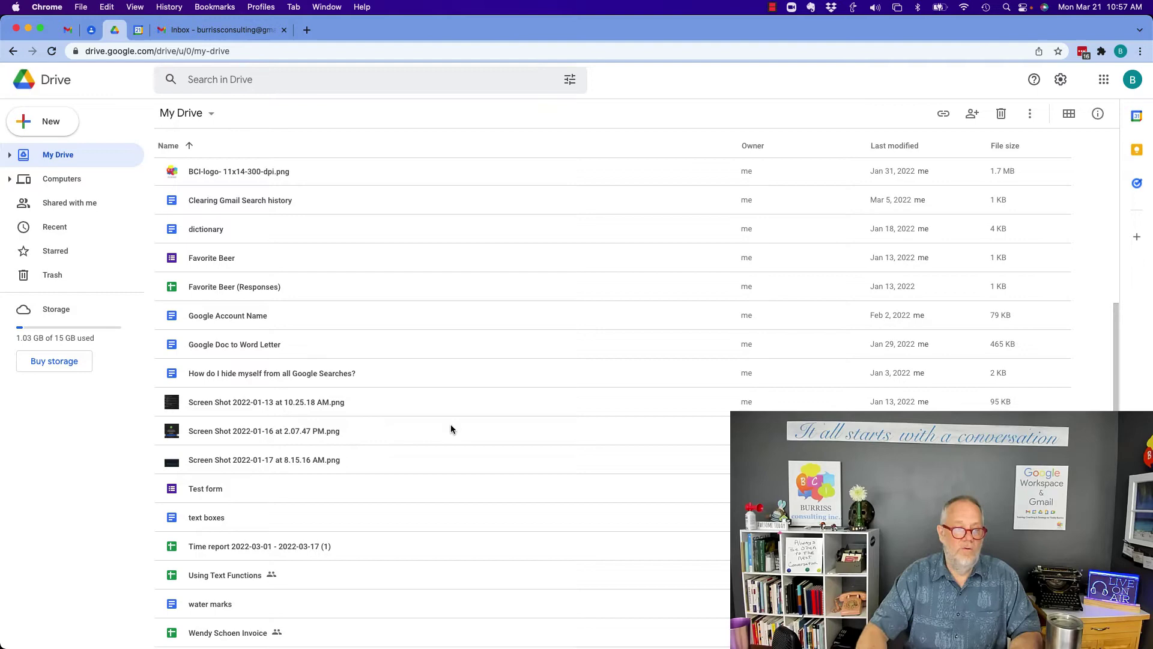
Share the Time report spreadsheet with the Gmail contact as Editor, with the message 'Here is the file'
{"action": "left_click", "coordinate": [264, 549]}
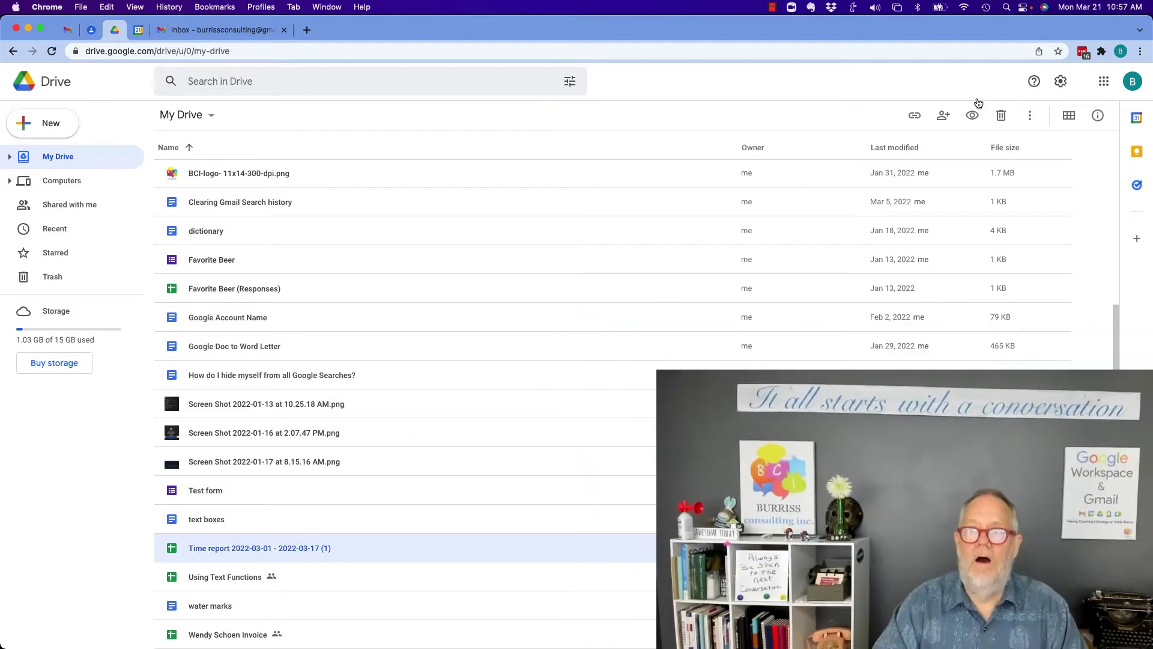
{"action": "left_click", "coordinate": [943, 116]}
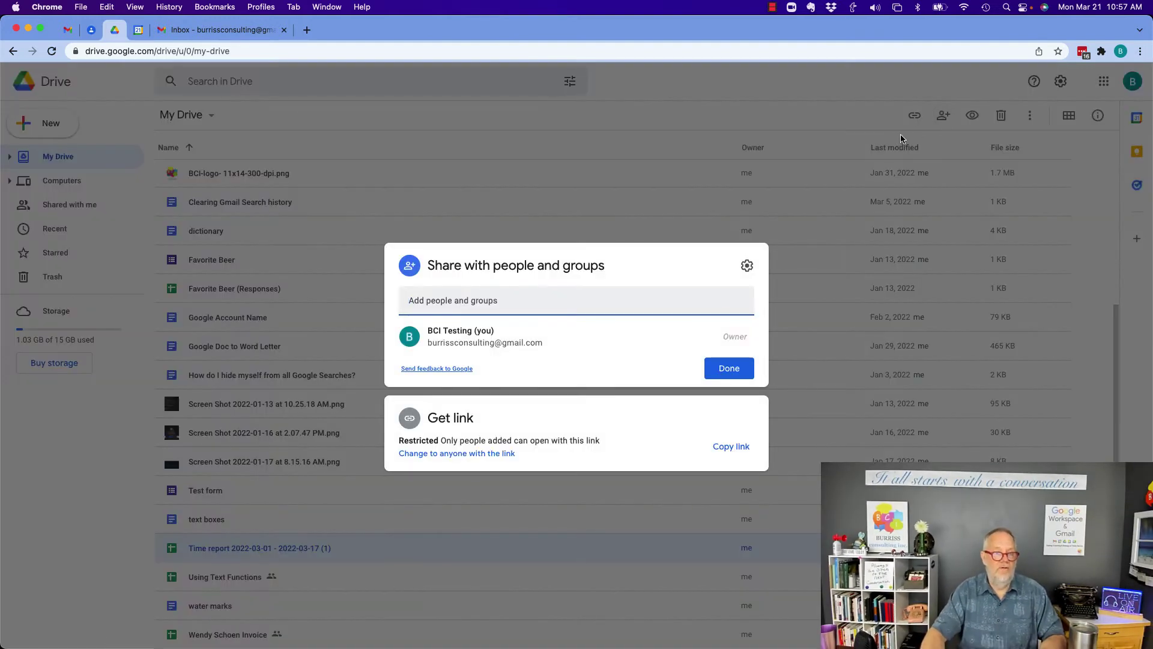
{"action": "type", "text": "teddy"}
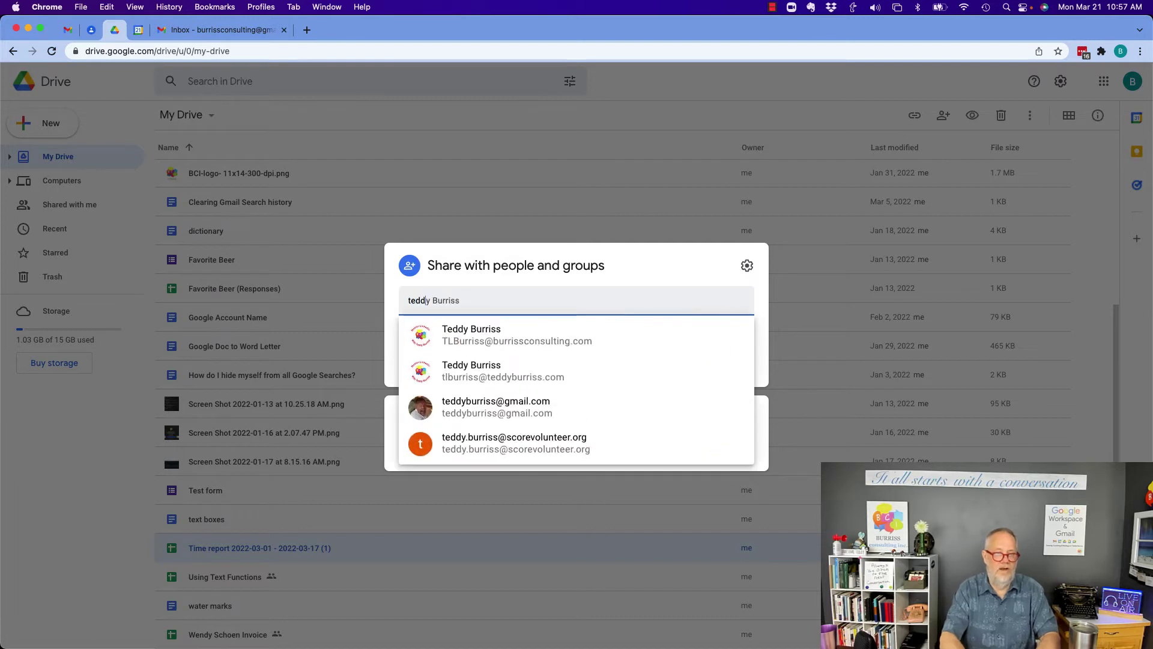
{"action": "left_click", "coordinate": [487, 415]}
{"action": "left_click", "coordinate": [743, 294]}
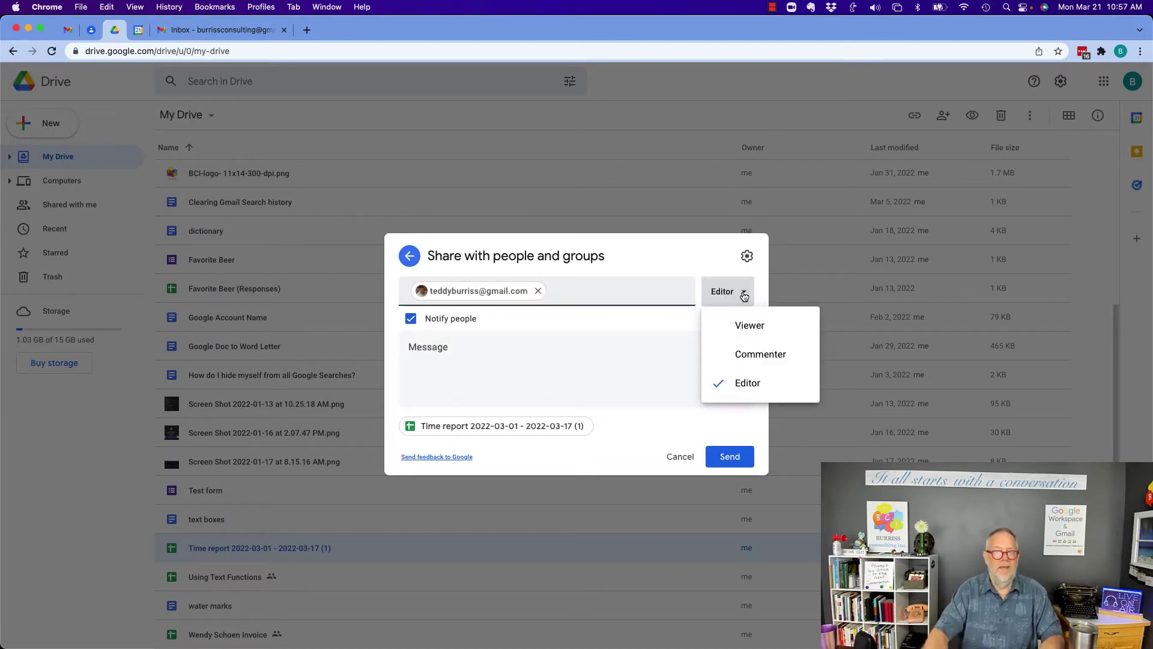
{"action": "left_click", "coordinate": [747, 385]}
{"action": "left_click", "coordinate": [480, 348]}
{"action": "type", "text": "H"}
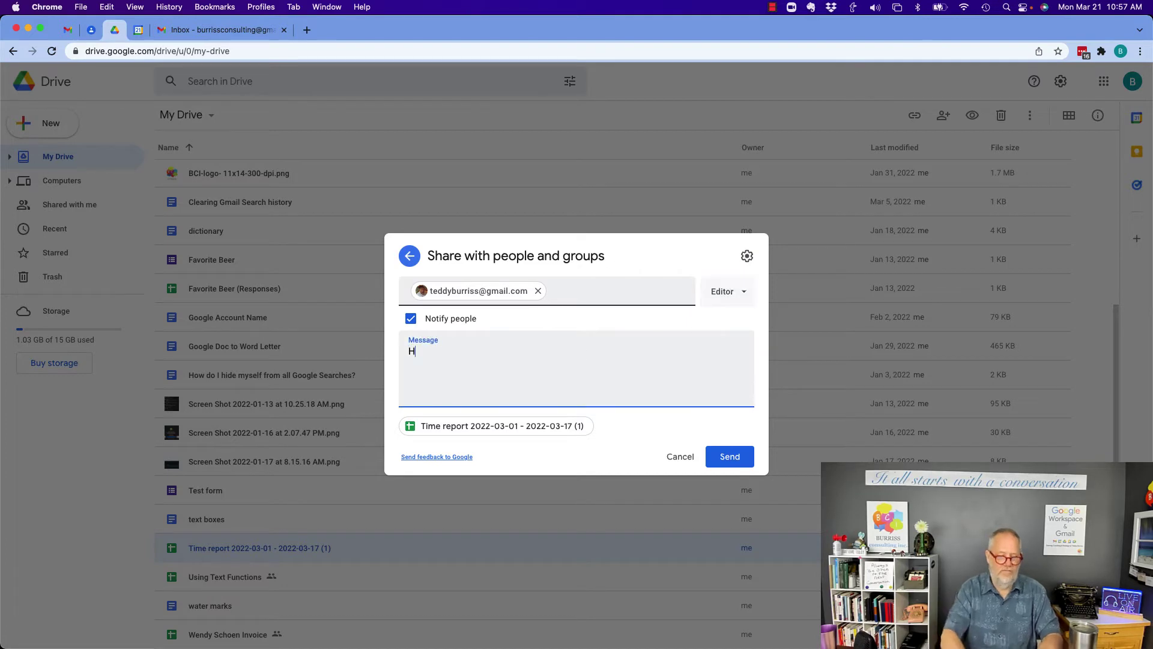
{"action": "type", "text": "ere is the"}
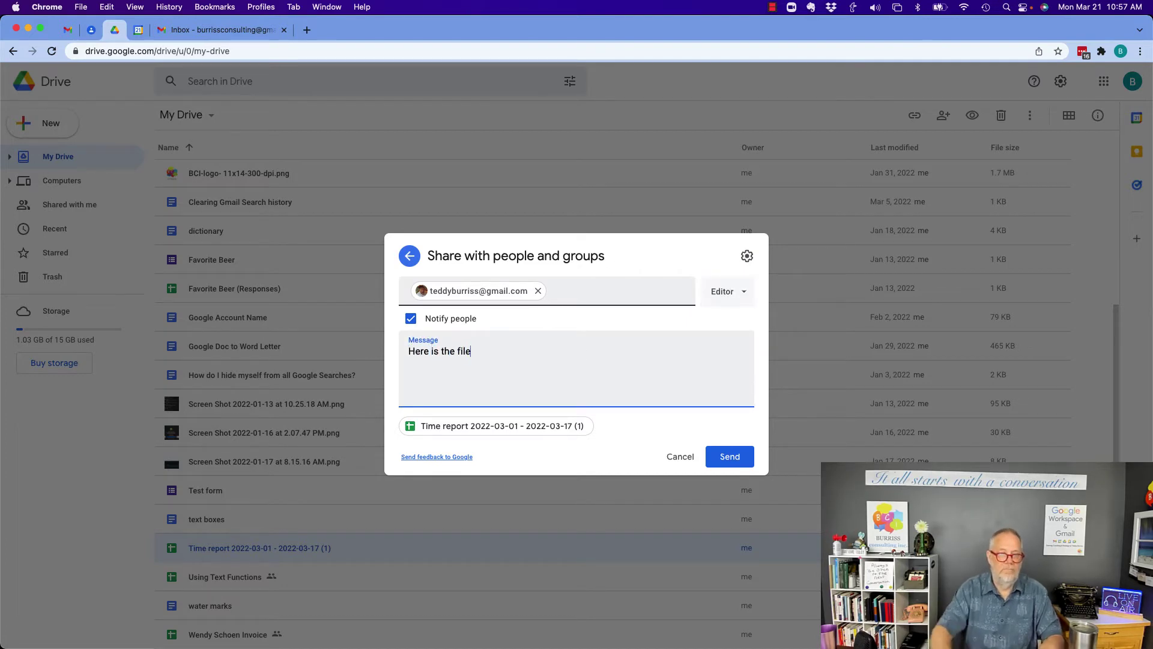
{"action": "type", "text": " file"}
{"action": "left_click", "coordinate": [732, 456]}
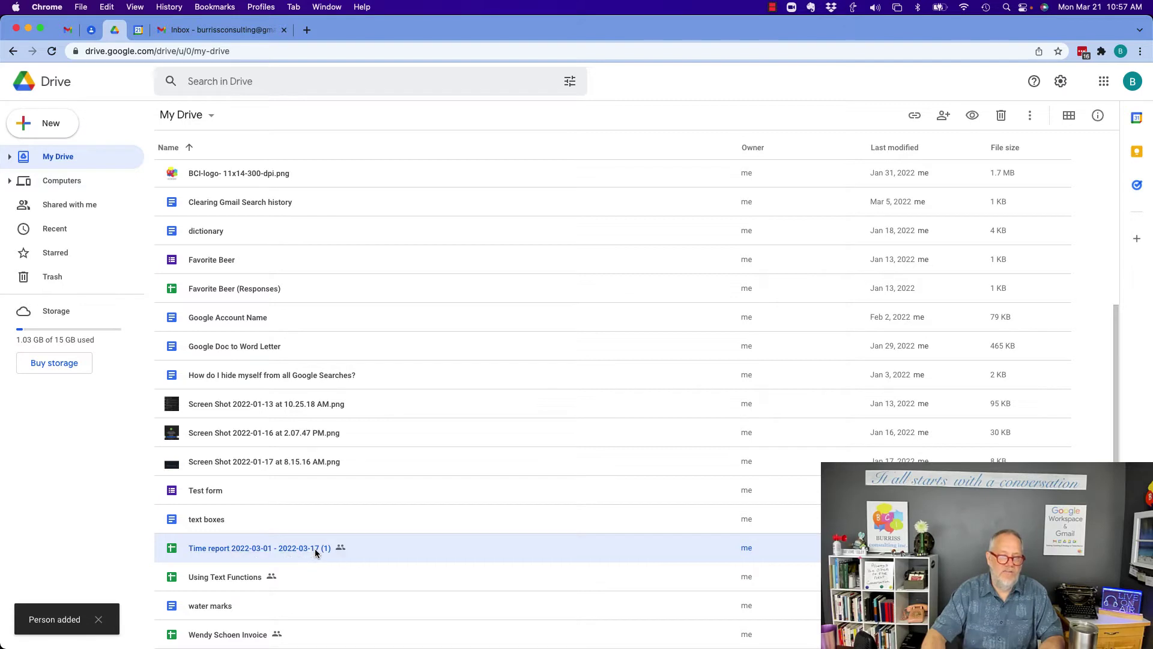
{"action": "left_click", "coordinate": [943, 115]}
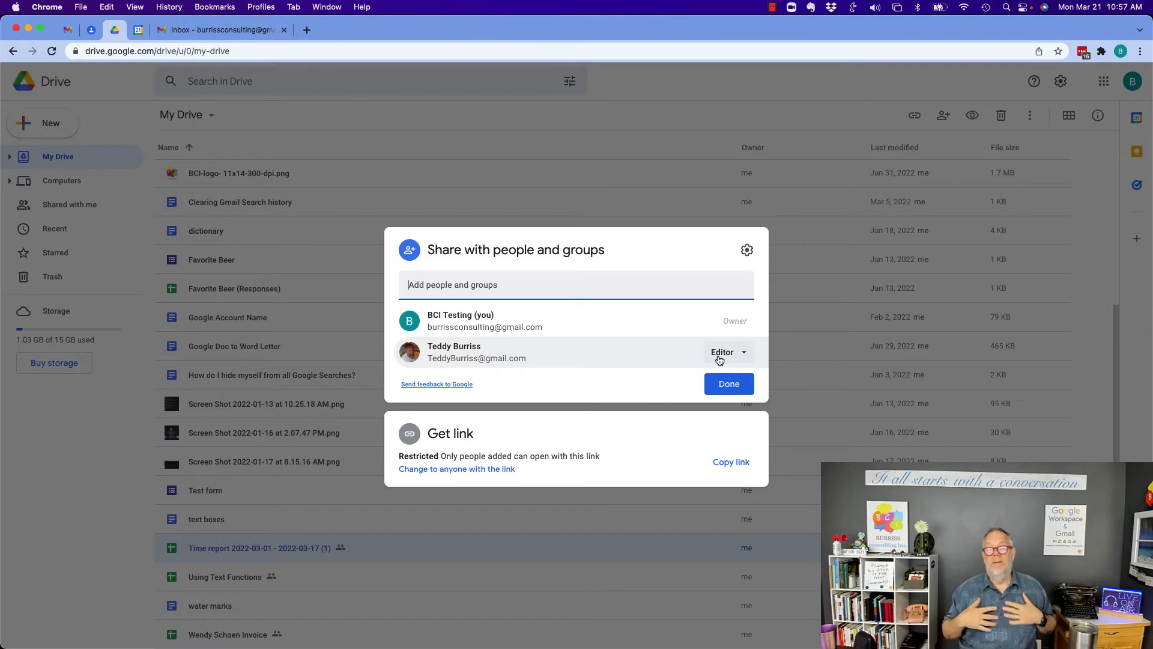
{"action": "left_click", "coordinate": [720, 359]}
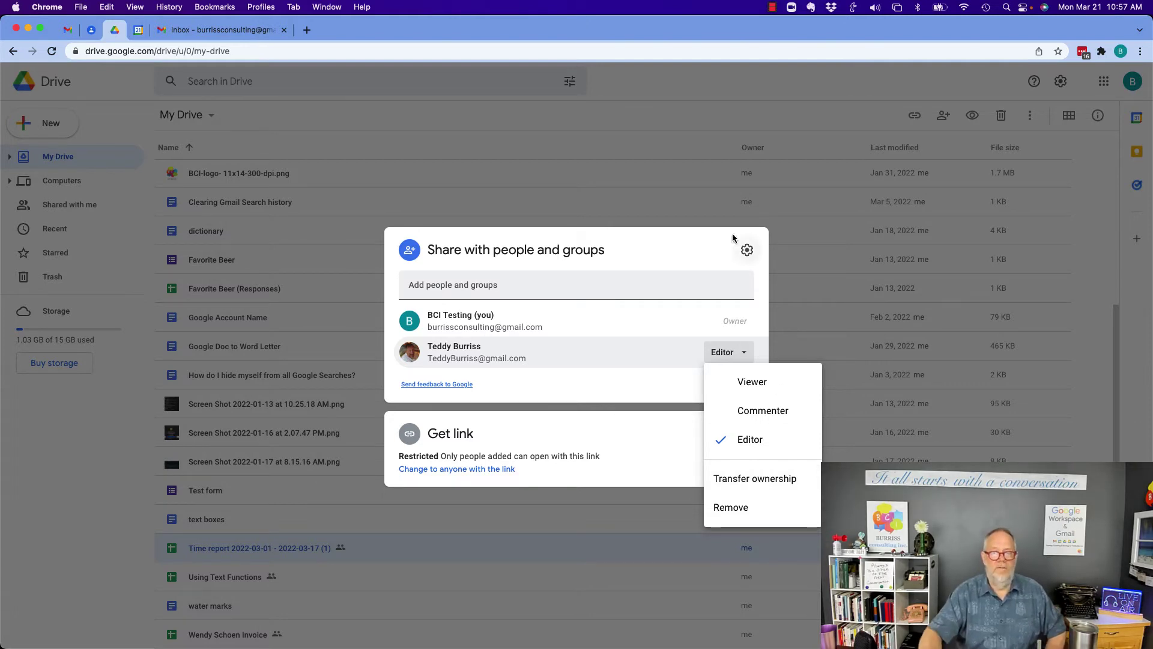
Close the sharing dialog without changes and clear the file selection in My Drive
{"action": "left_click", "coordinate": [579, 117]}
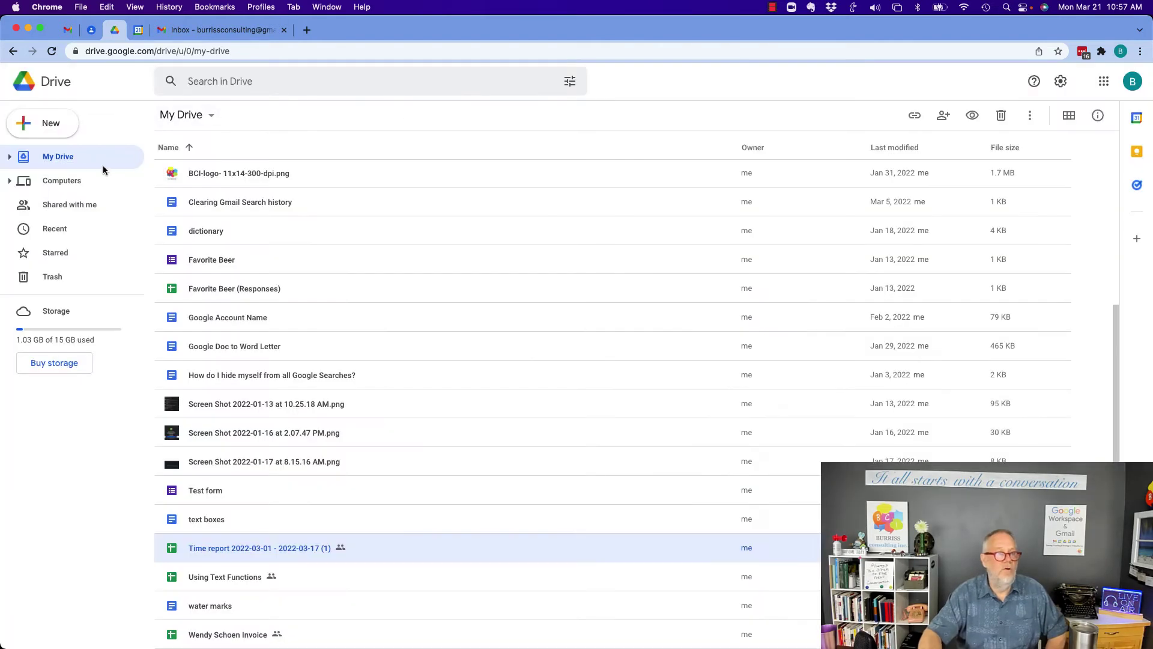
{"action": "left_click", "coordinate": [66, 161]}
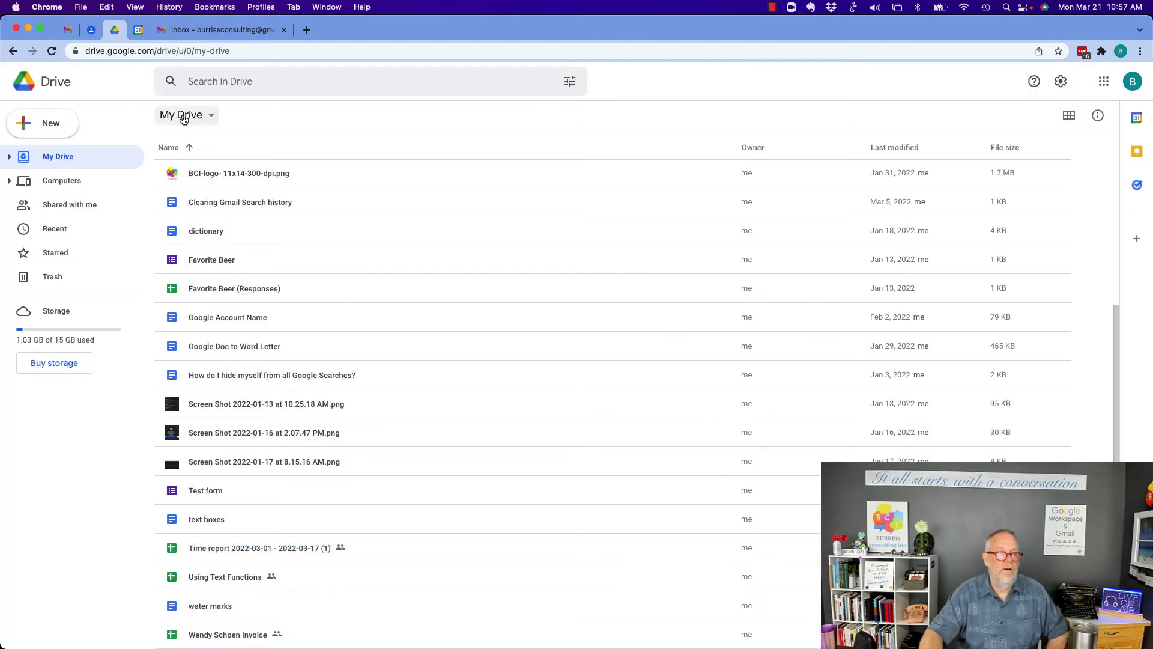
{"action": "left_click", "coordinate": [181, 114]}
{"action": "left_click", "coordinate": [50, 160]}
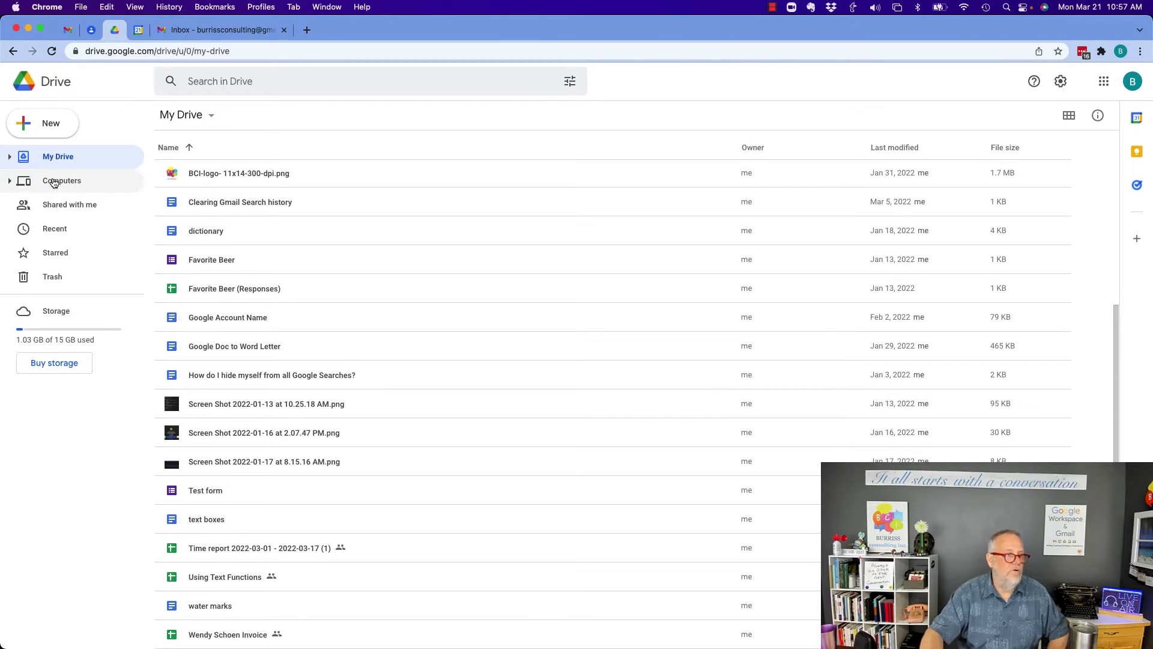
Expand My Drive's folder tree in the sidebar, look into ClassVideos, and return to My Drive
{"action": "left_click", "coordinate": [10, 157]}
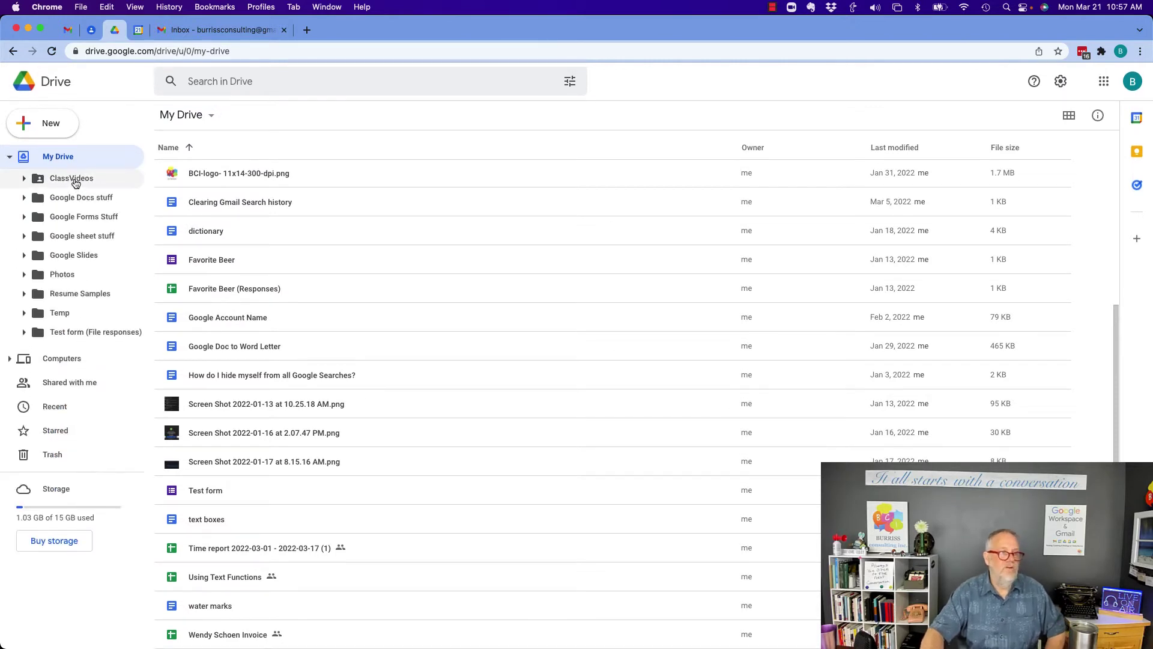
{"action": "left_click", "coordinate": [73, 178]}
{"action": "left_click", "coordinate": [168, 118]}
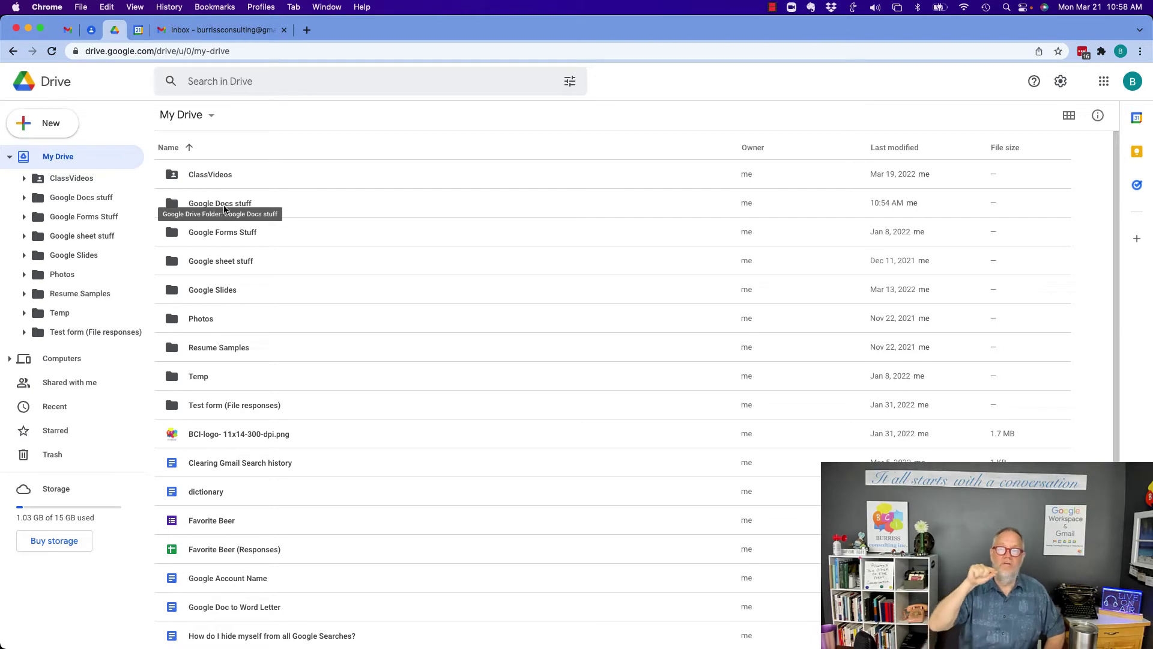
Reselect the Time report spreadsheet in the My Drive list
{"action": "left_click", "coordinate": [224, 205]}
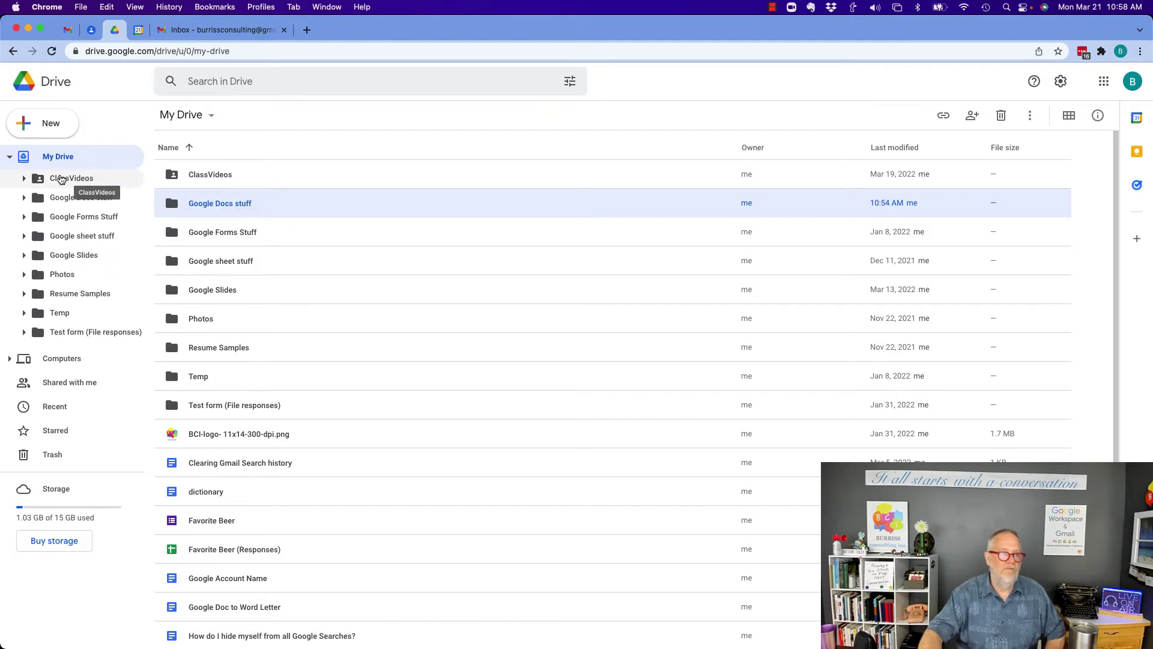
{"action": "left_click", "coordinate": [60, 156]}
{"action": "scroll", "coordinate": [318, 416], "scroll_direction": "down", "scroll_amount": 5}
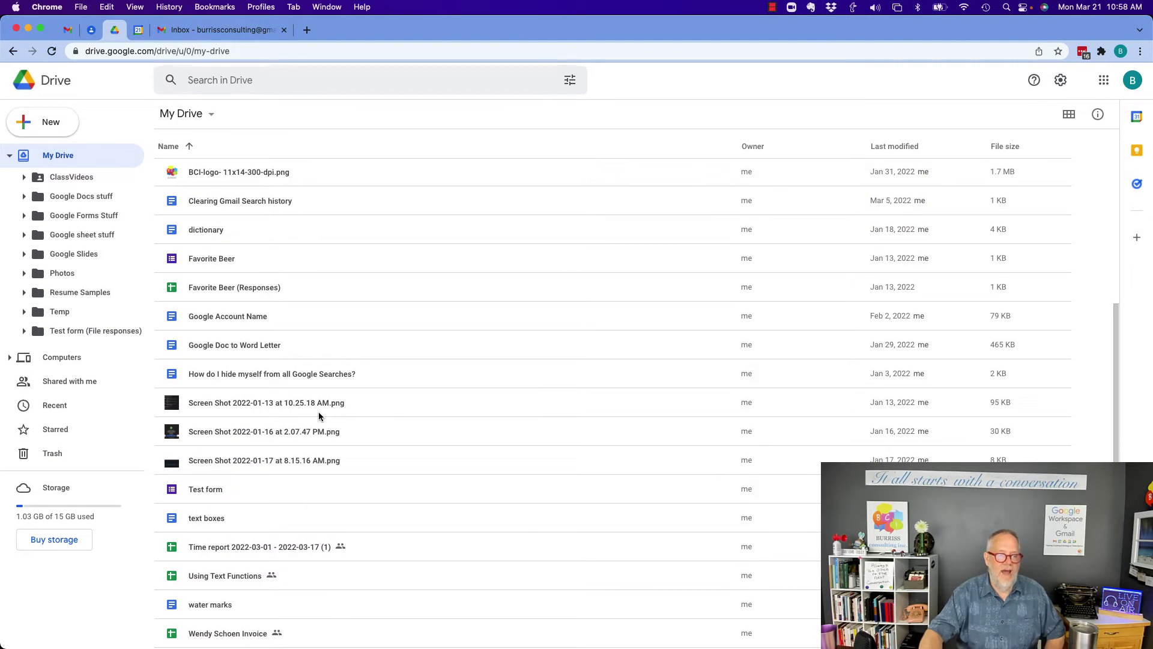
{"action": "left_click", "coordinate": [203, 550]}
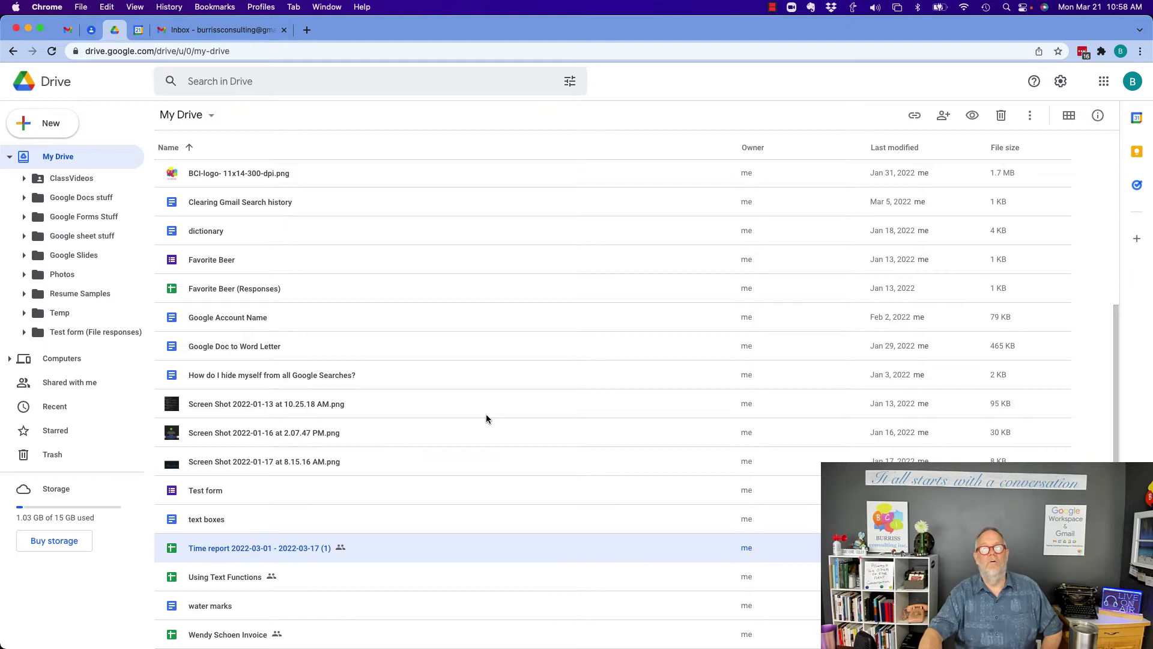
Send the Gmail contact a Transfer ownership invitation for the Time report spreadsheet
{"action": "left_click", "coordinate": [943, 117]}
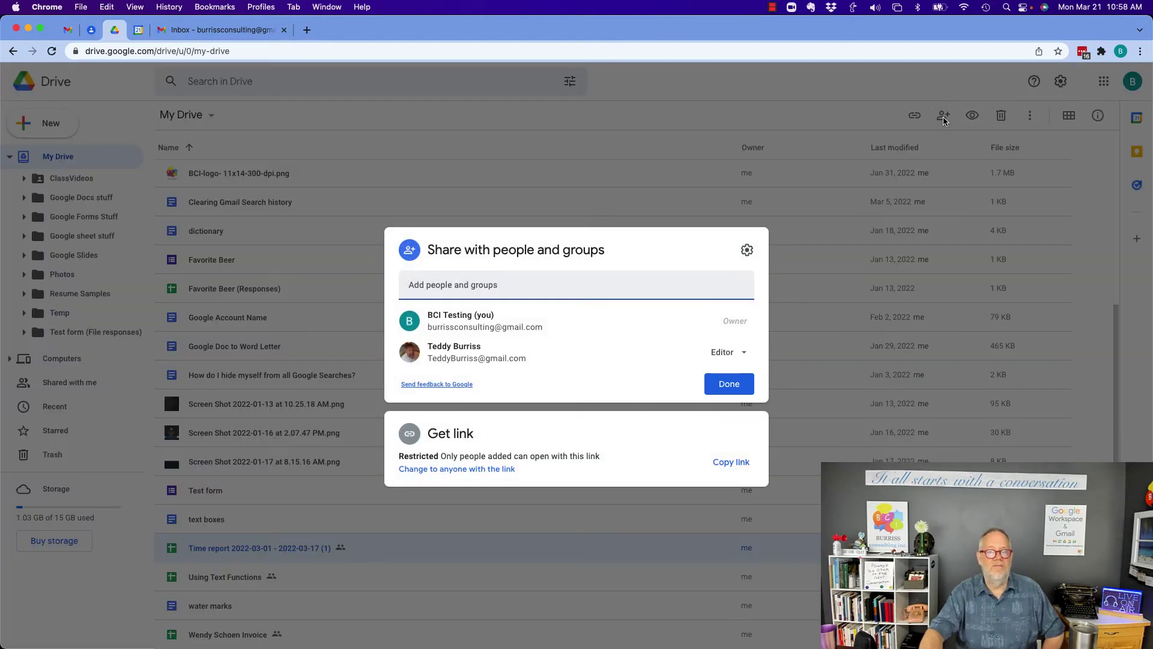
{"action": "left_click", "coordinate": [743, 355]}
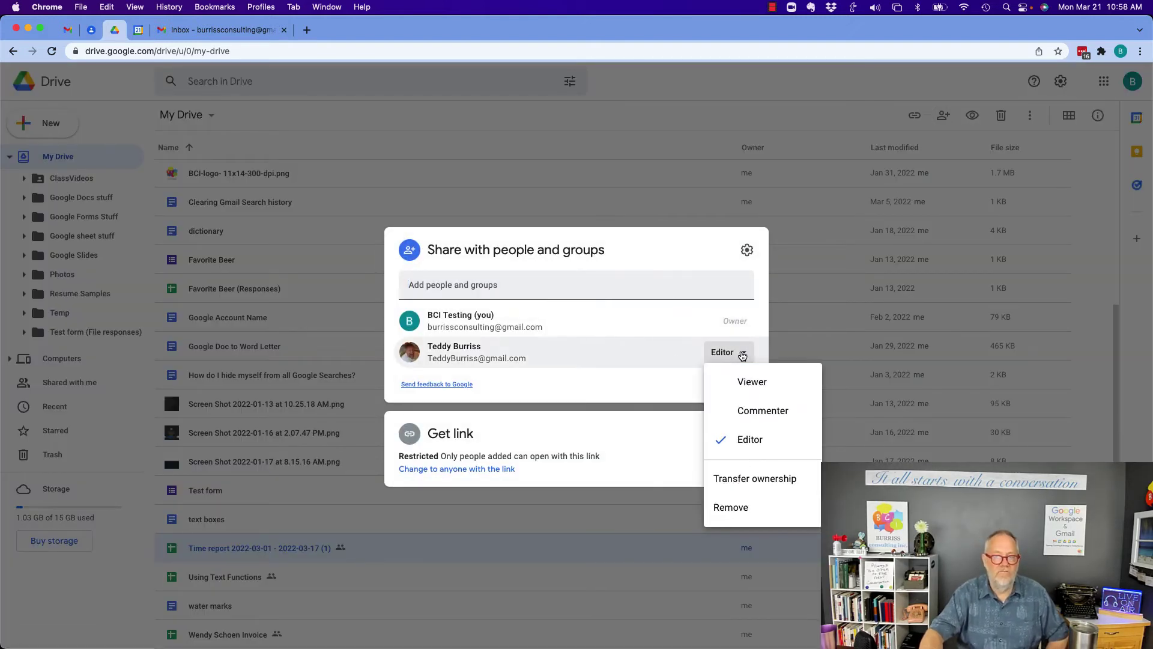
{"action": "left_click", "coordinate": [734, 479]}
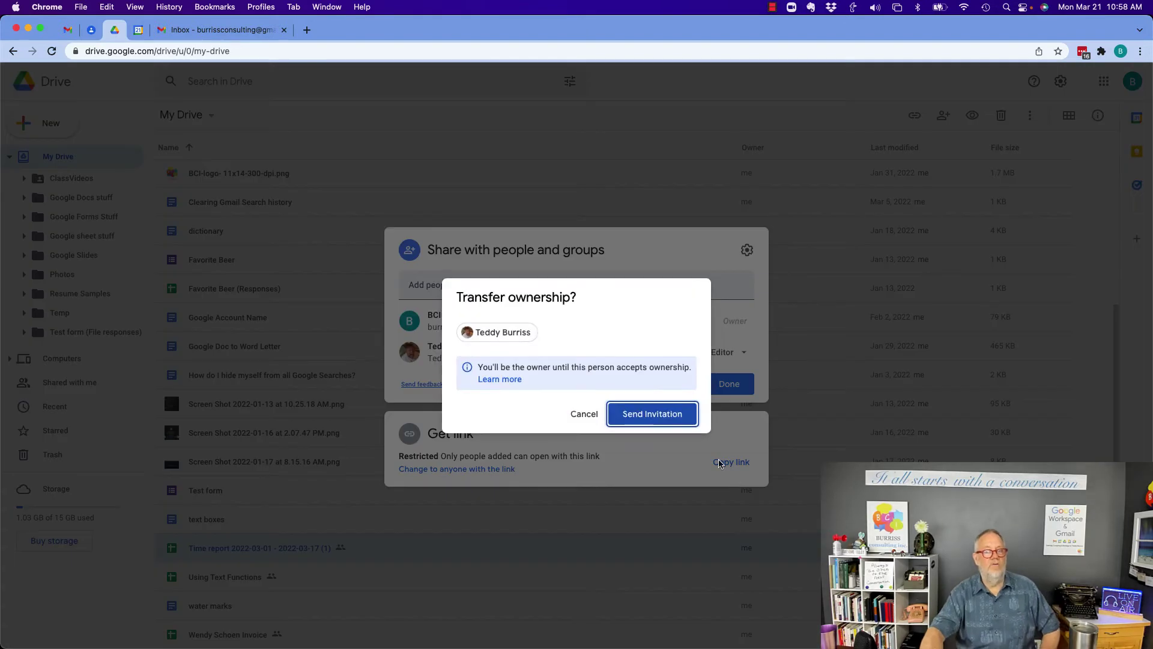
{"action": "left_click", "coordinate": [656, 413]}
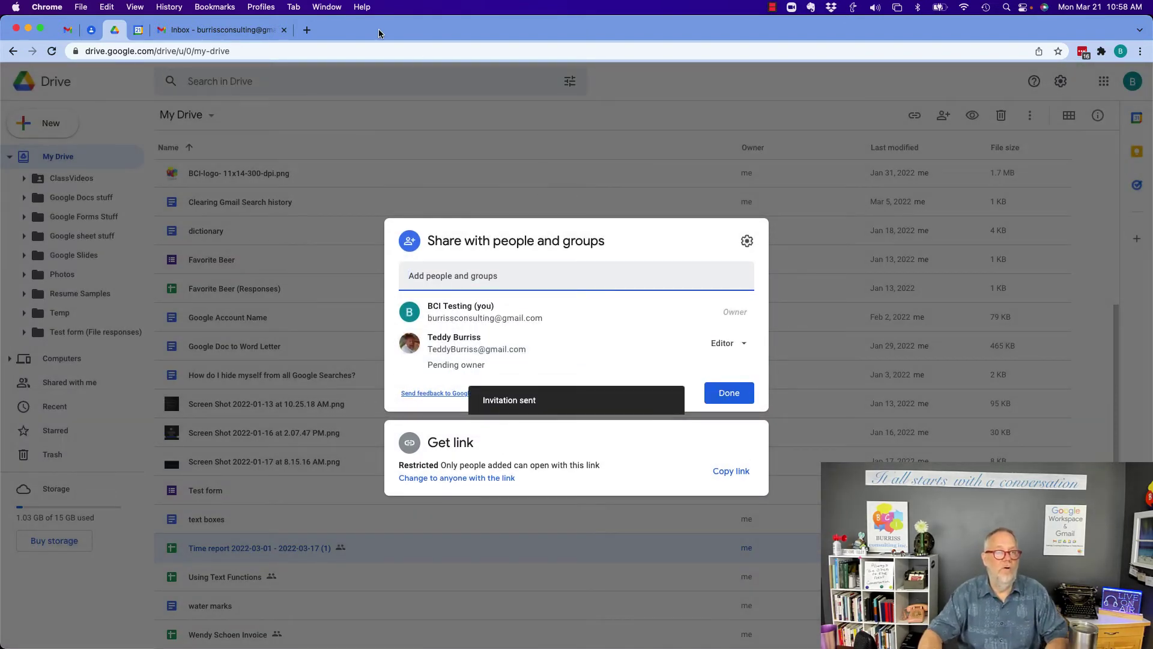
Bring the recipient account's window forward and open the 'Invitation to own' Time report email
{"action": "left_click", "coordinate": [327, 8]}
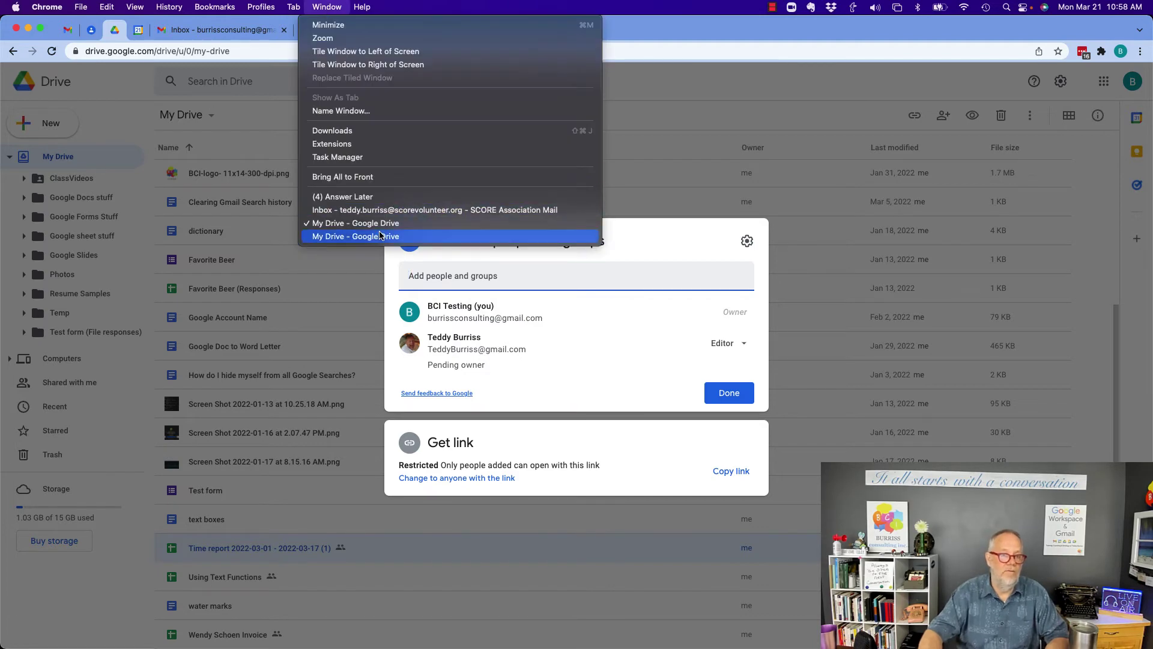
{"action": "left_click", "coordinate": [360, 236]}
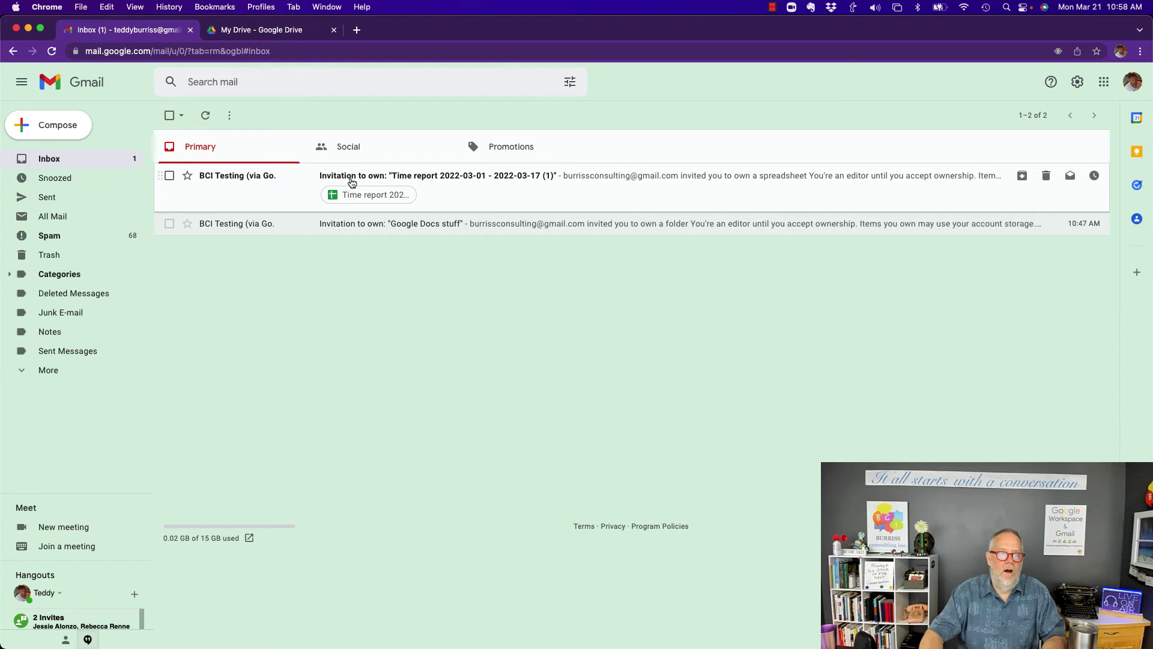
{"action": "left_click", "coordinate": [432, 179]}
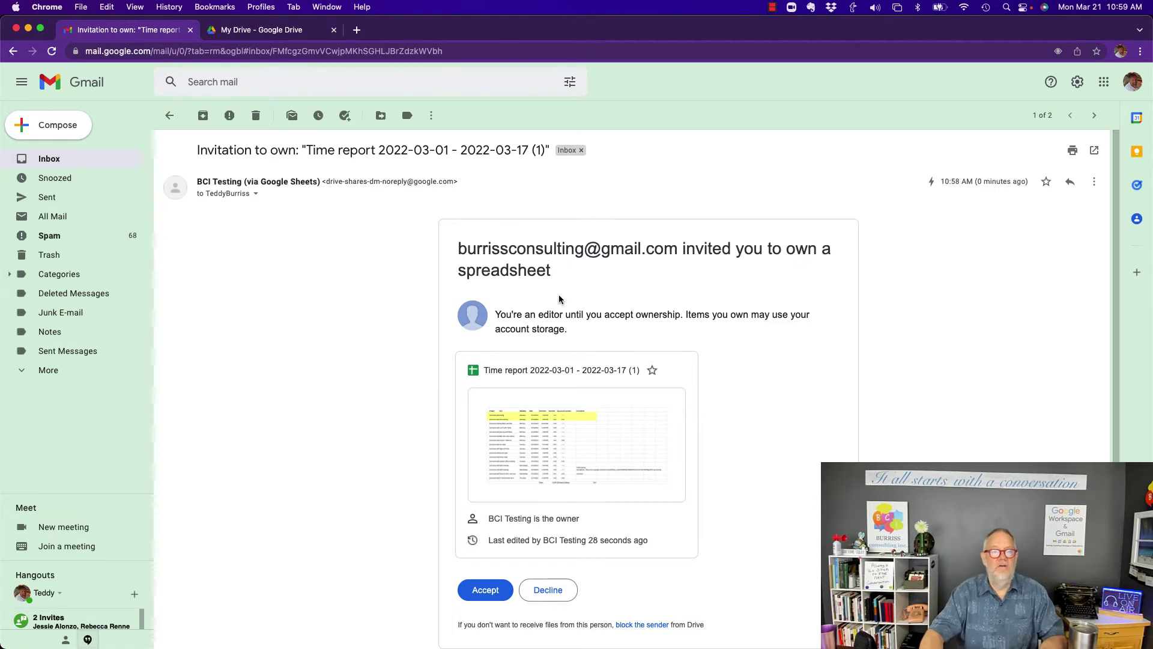
{"action": "scroll", "coordinate": [361, 452], "scroll_direction": "down", "scroll_amount": 3}
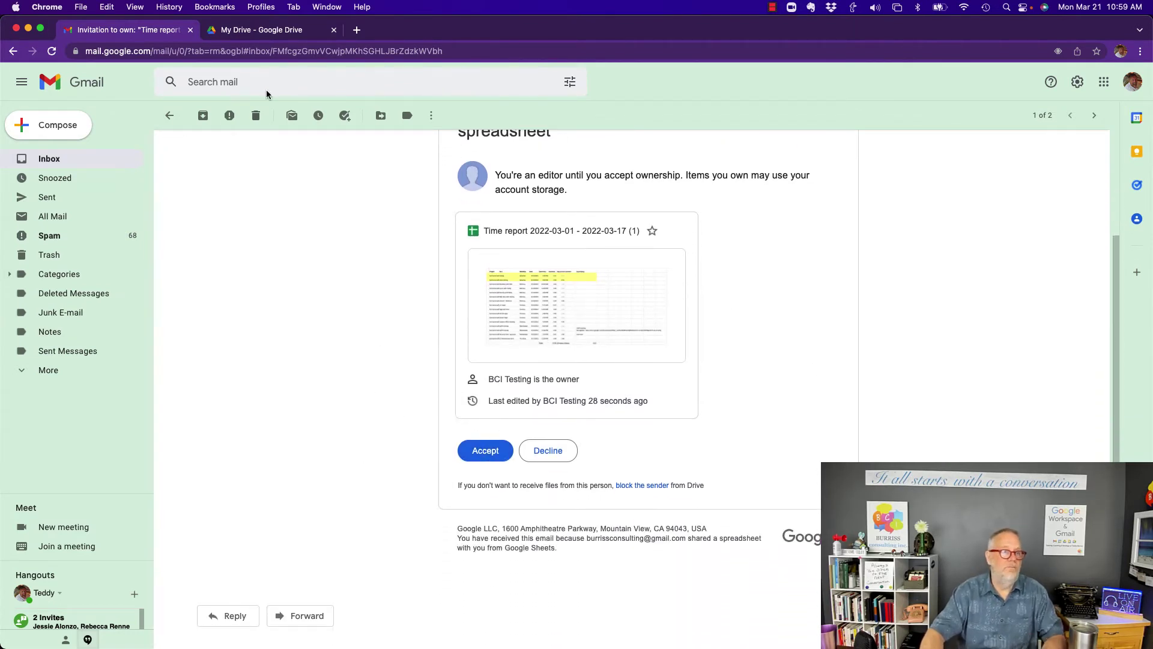
{"action": "left_click", "coordinate": [260, 37]}
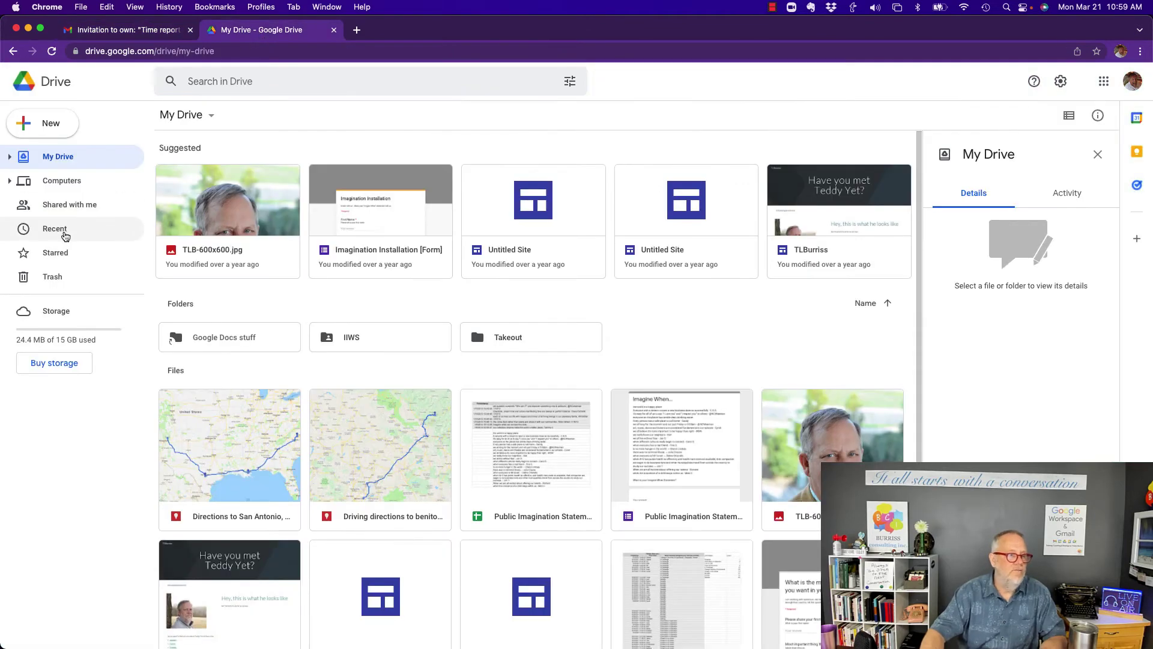
{"action": "left_click", "coordinate": [60, 205]}
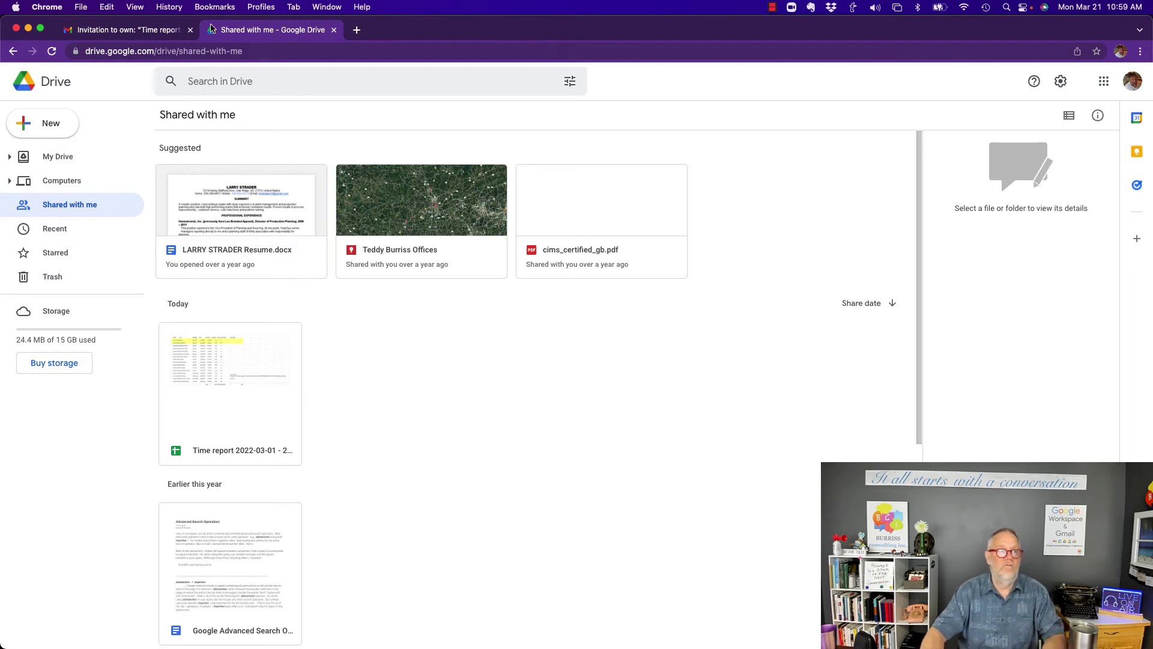
{"action": "left_click", "coordinate": [128, 30]}
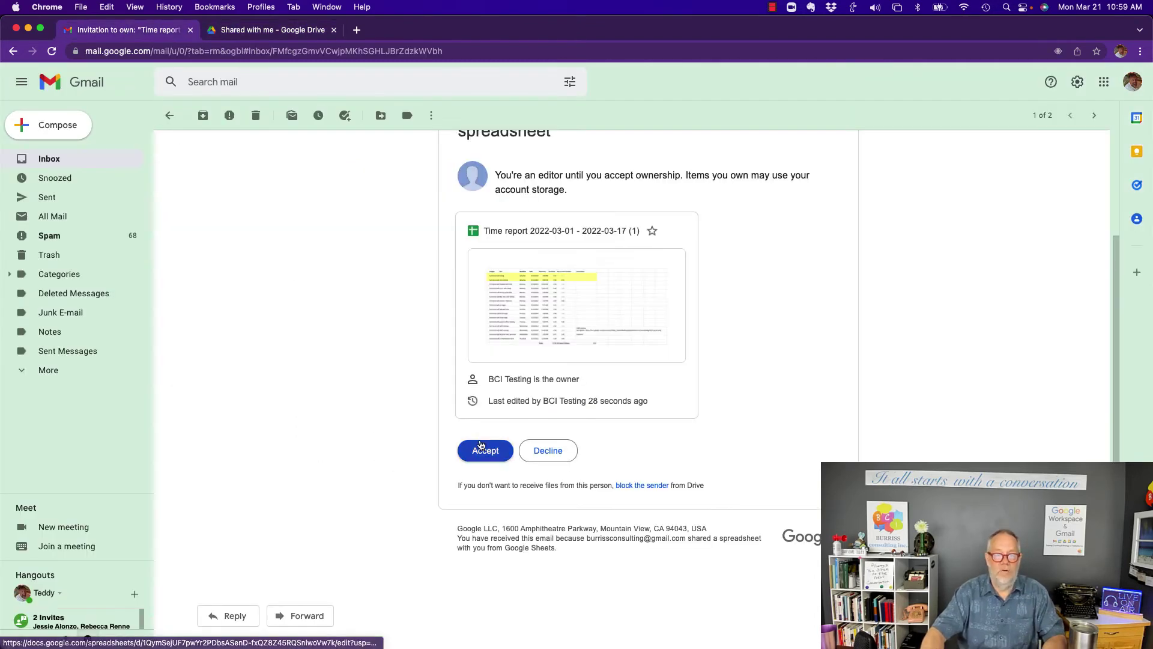
Accept ownership in the invitation email and return to the 'Shared with me' Drive tab
{"action": "left_click", "coordinate": [484, 451]}
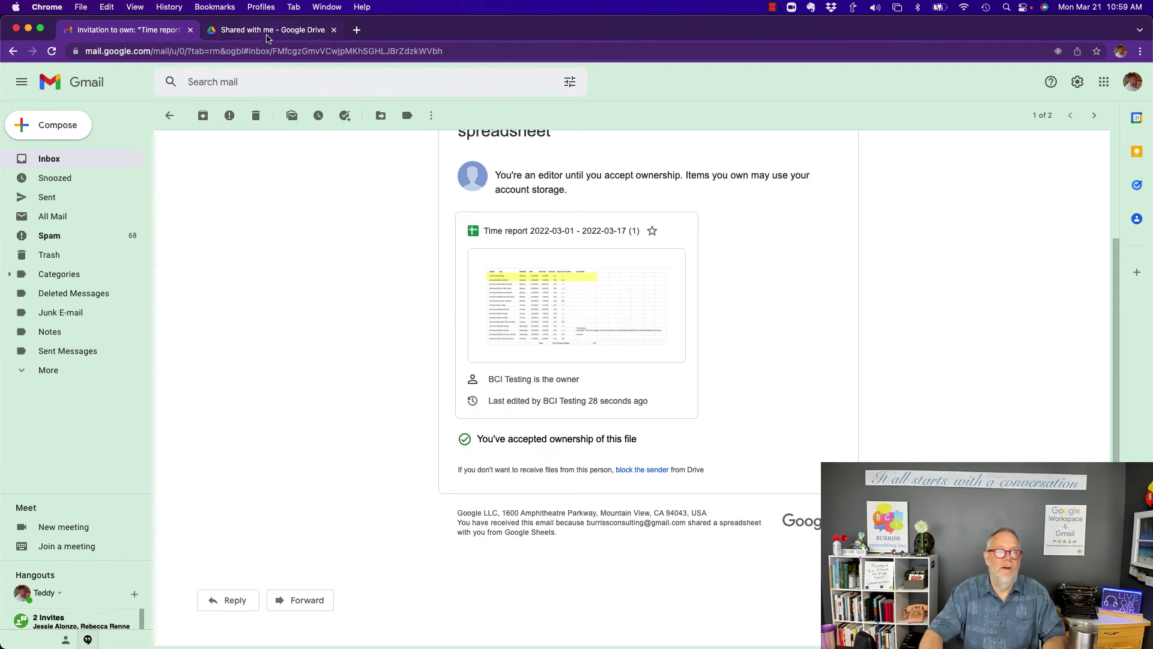
{"action": "left_click", "coordinate": [268, 30]}
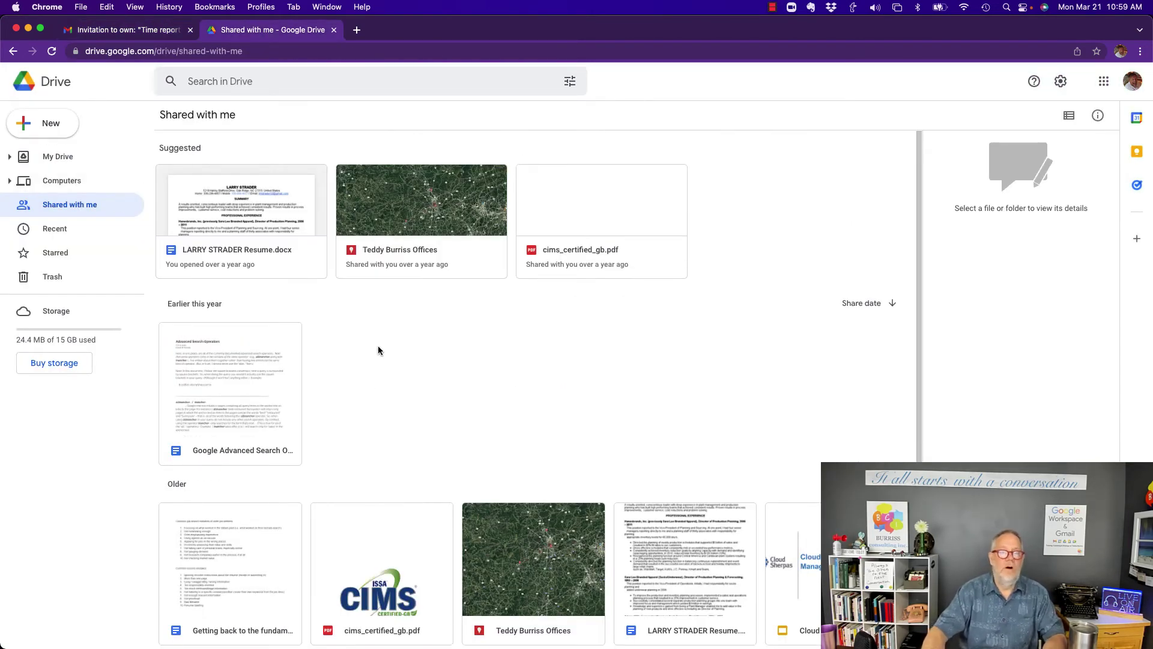
Show the recipient's My Drive as a list and open Time report's details showing owner 'me'
{"action": "left_click", "coordinate": [57, 156]}
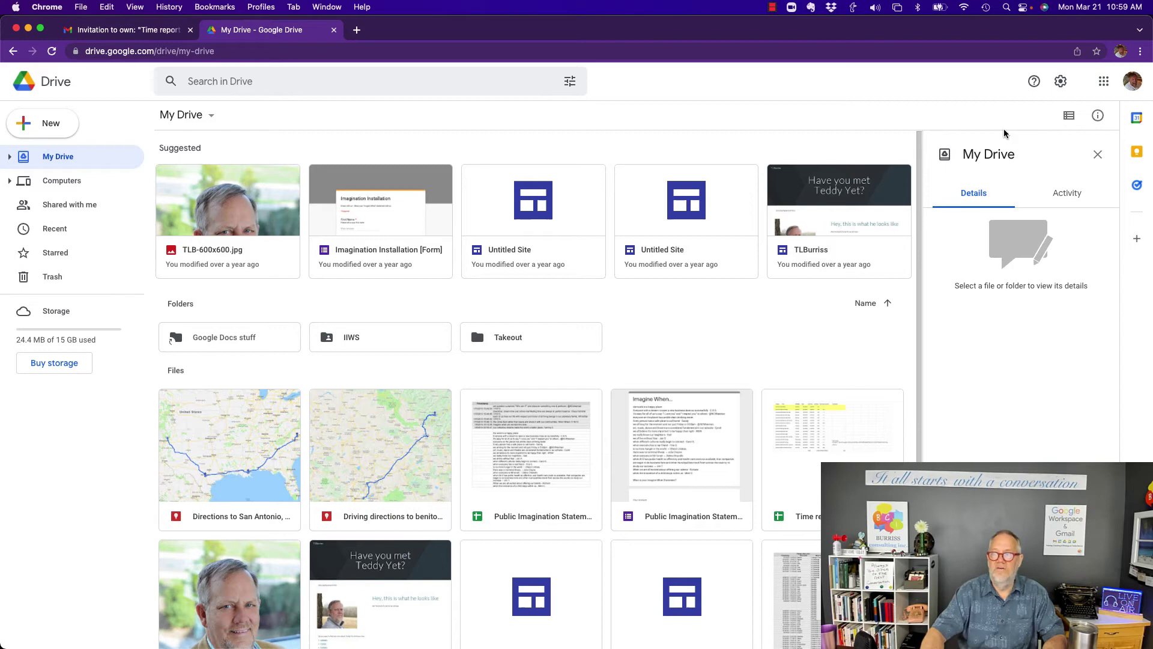
{"action": "left_click", "coordinate": [1069, 120]}
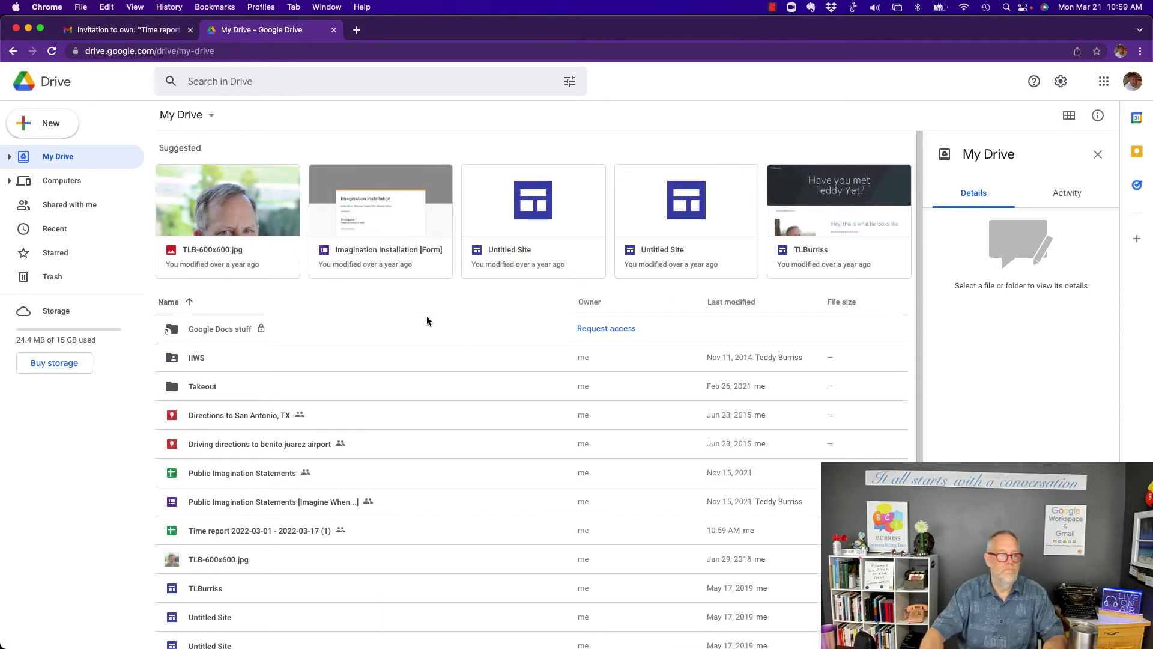
{"action": "scroll", "coordinate": [339, 476], "scroll_direction": "down", "scroll_amount": 2}
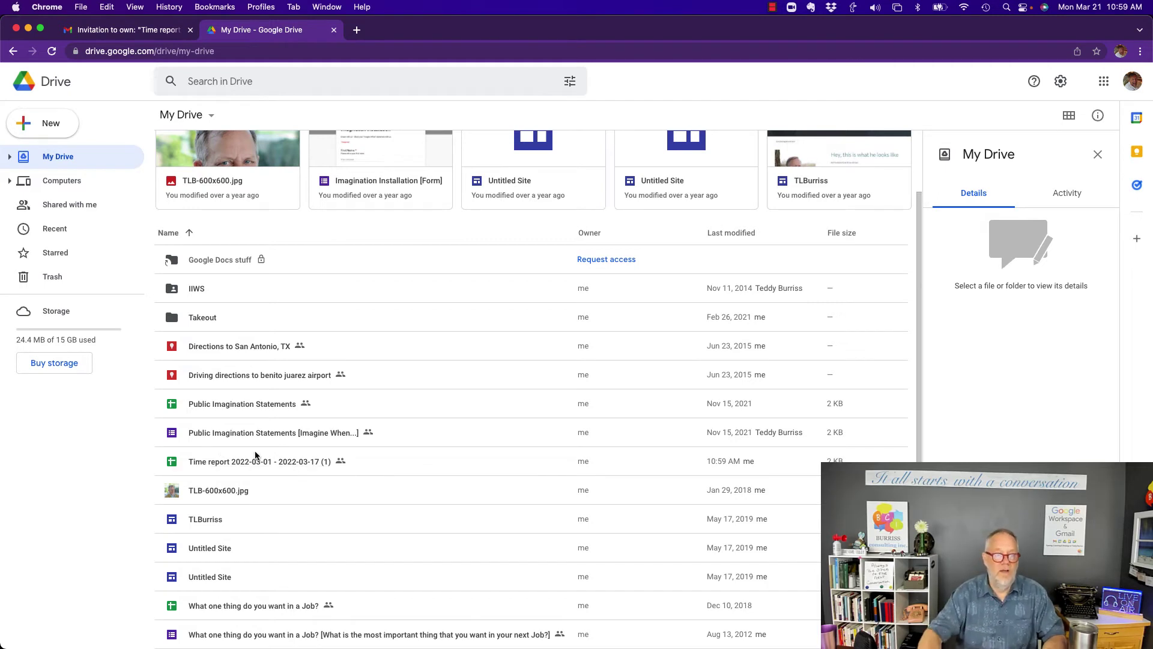
{"action": "left_click", "coordinate": [255, 456]}
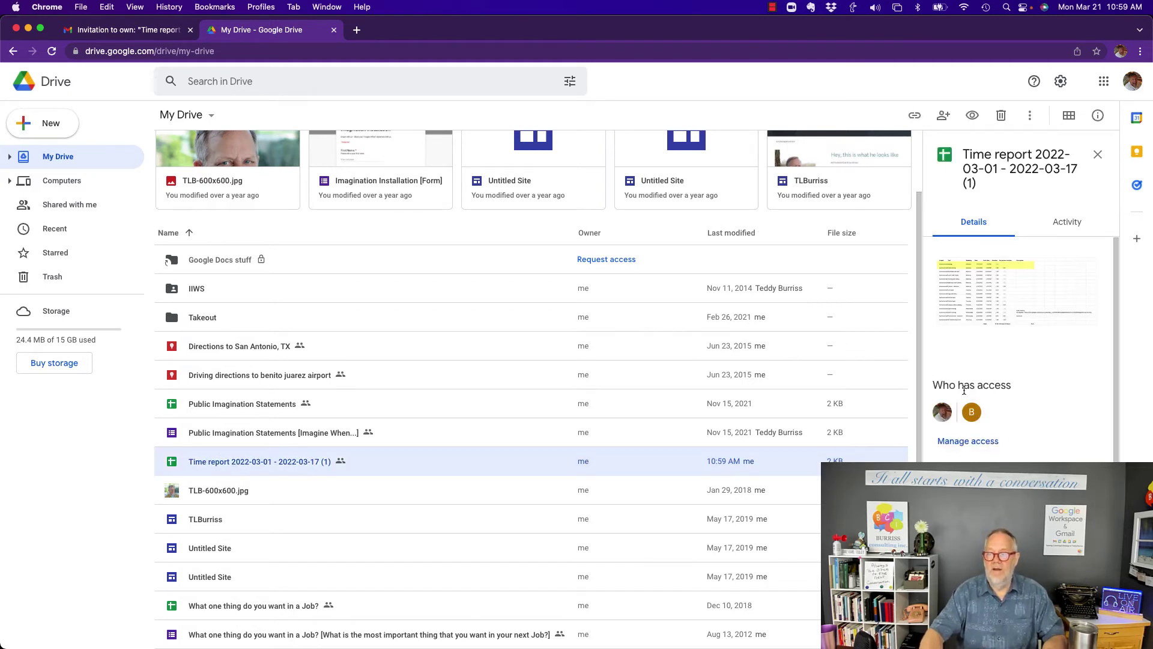
{"action": "scroll", "coordinate": [997, 526], "scroll_direction": "down", "scroll_amount": 2}
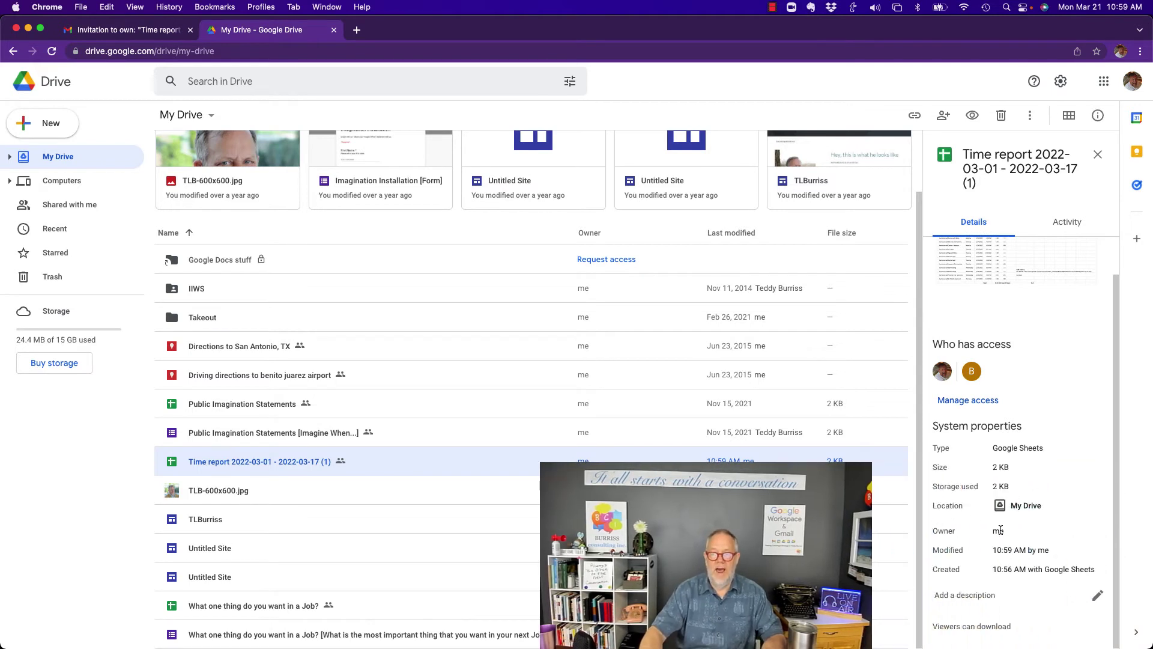
{"action": "double_click", "coordinate": [998, 530]}
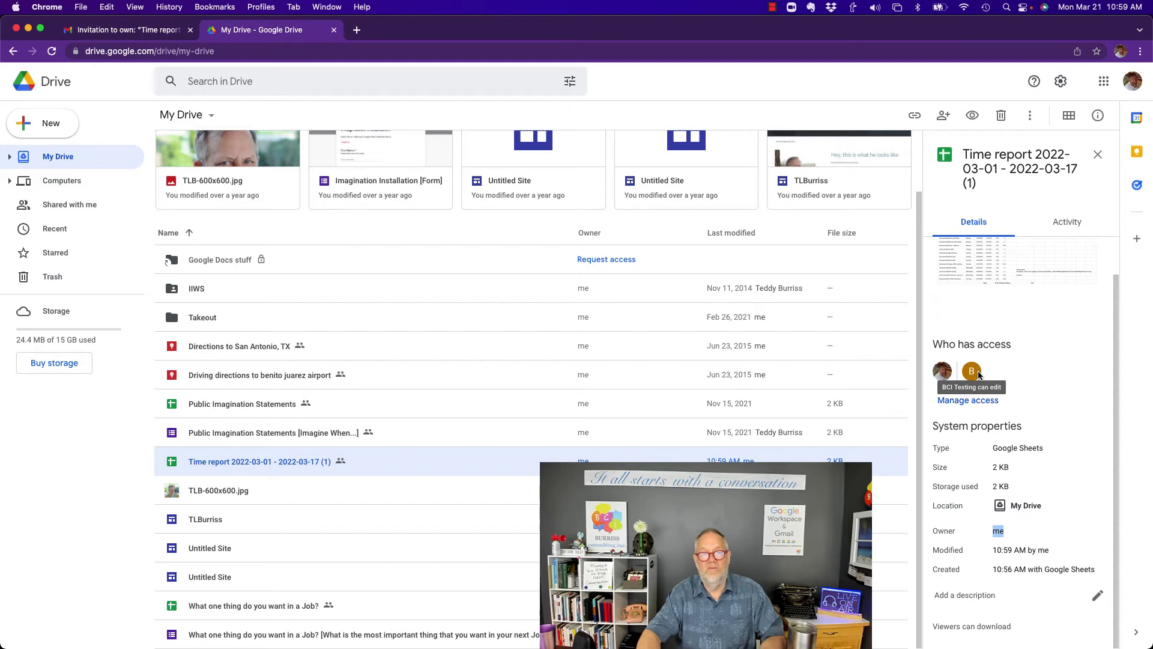
Switch to the original account's Drive window, dismiss the Share dialog with Done, and scroll the list
{"action": "left_click", "coordinate": [324, 8]}
{"action": "left_click", "coordinate": [362, 244]}
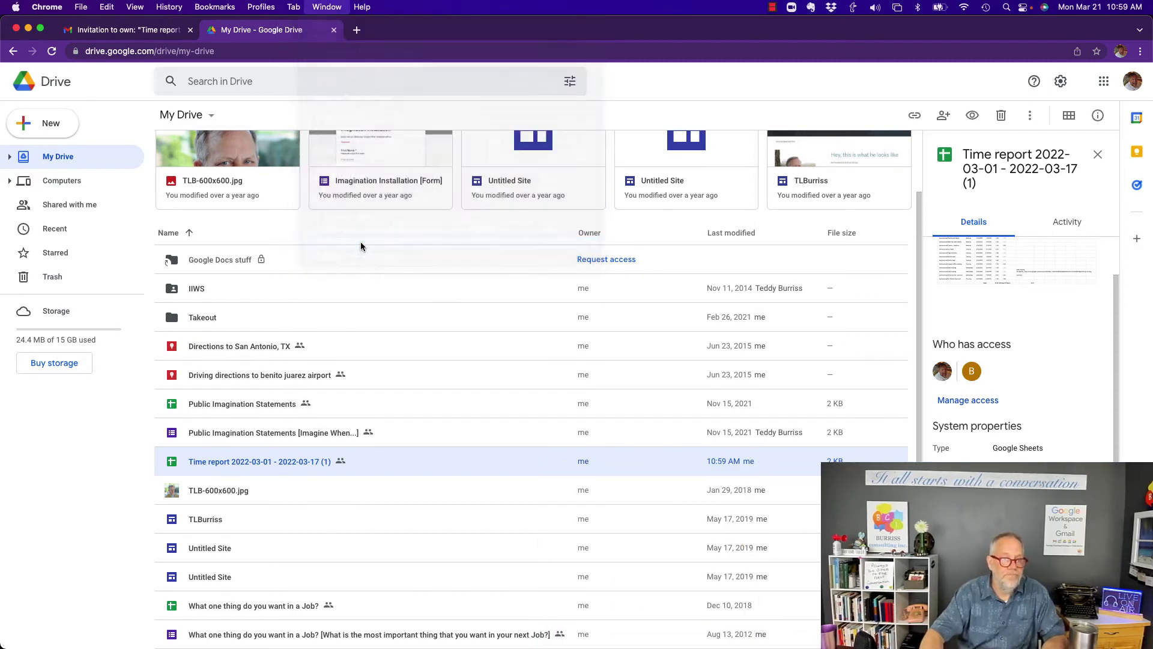
{"action": "left_click", "coordinate": [733, 396]}
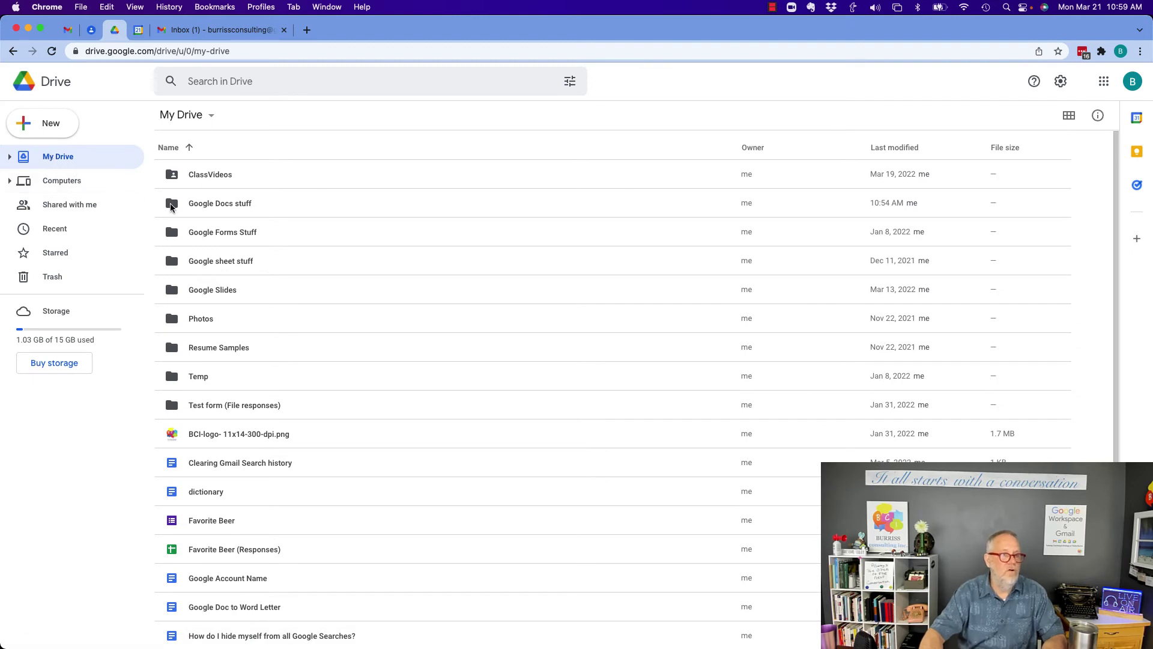
{"action": "scroll", "coordinate": [396, 393], "scroll_direction": "down", "scroll_amount": 5}
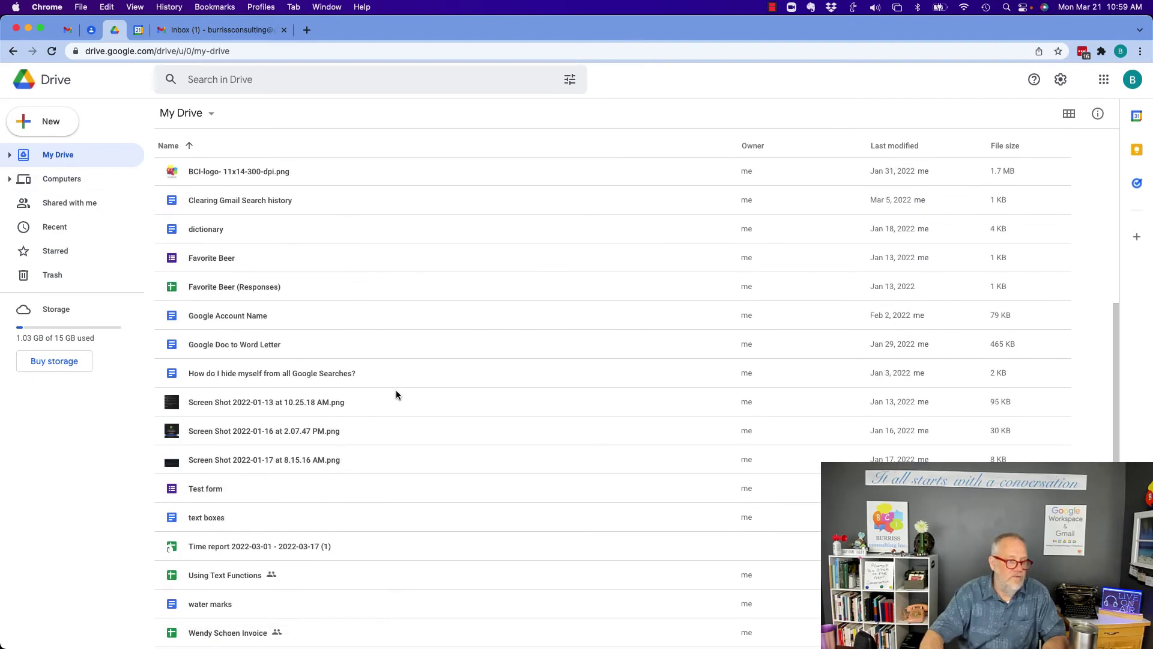
Open Time report, check File > Details lists the other account as owner, then close it
{"action": "double_click", "coordinate": [204, 548]}
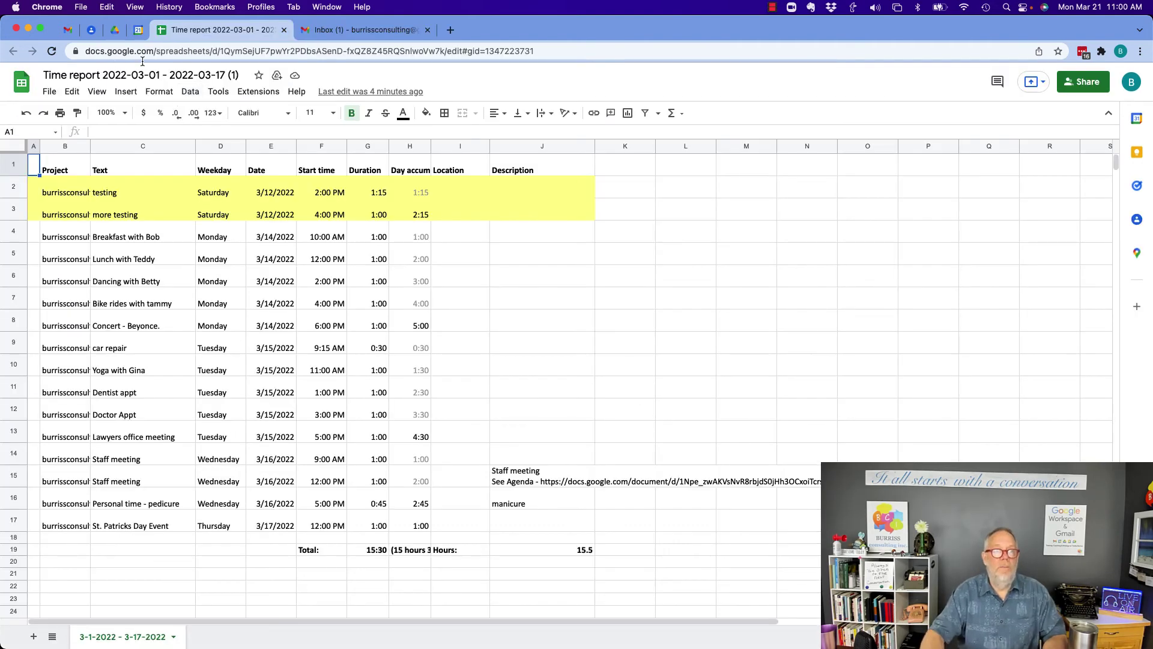
{"action": "left_click", "coordinate": [50, 92]}
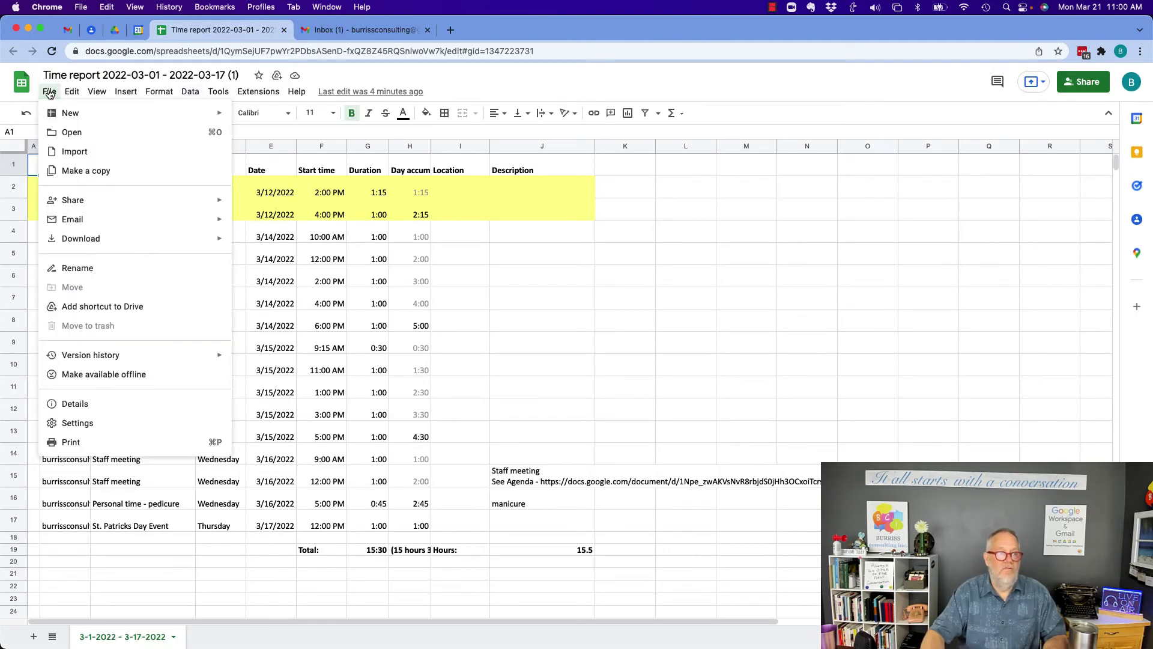
{"action": "left_click", "coordinate": [81, 405]}
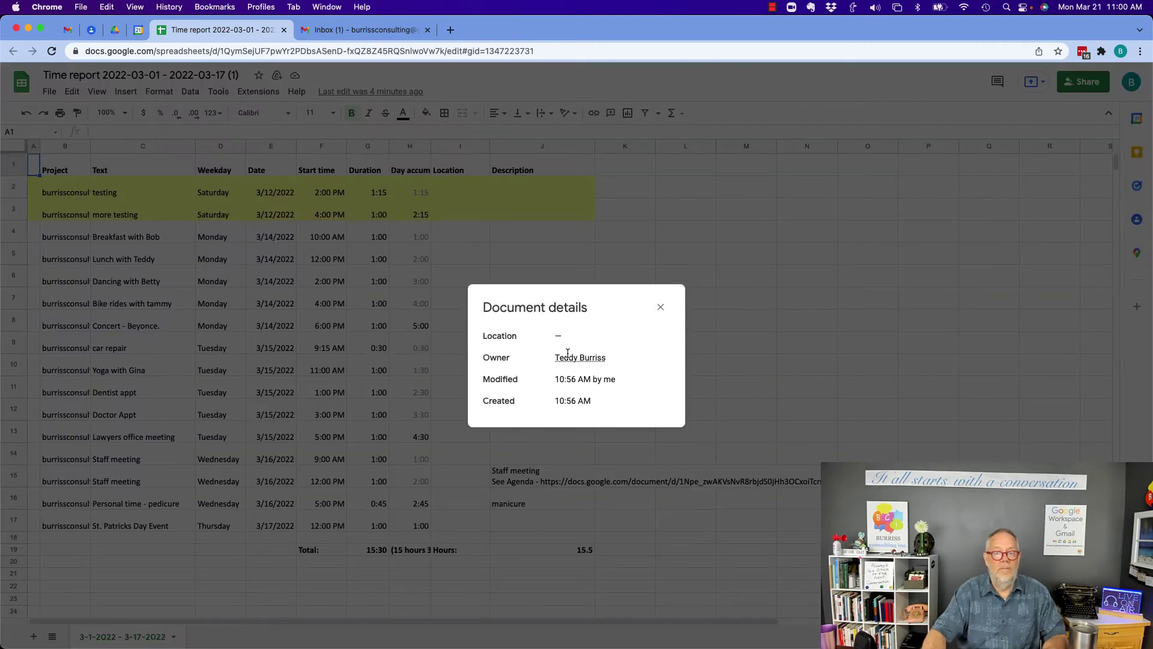
{"action": "mouse_move", "coordinate": [567, 353]}
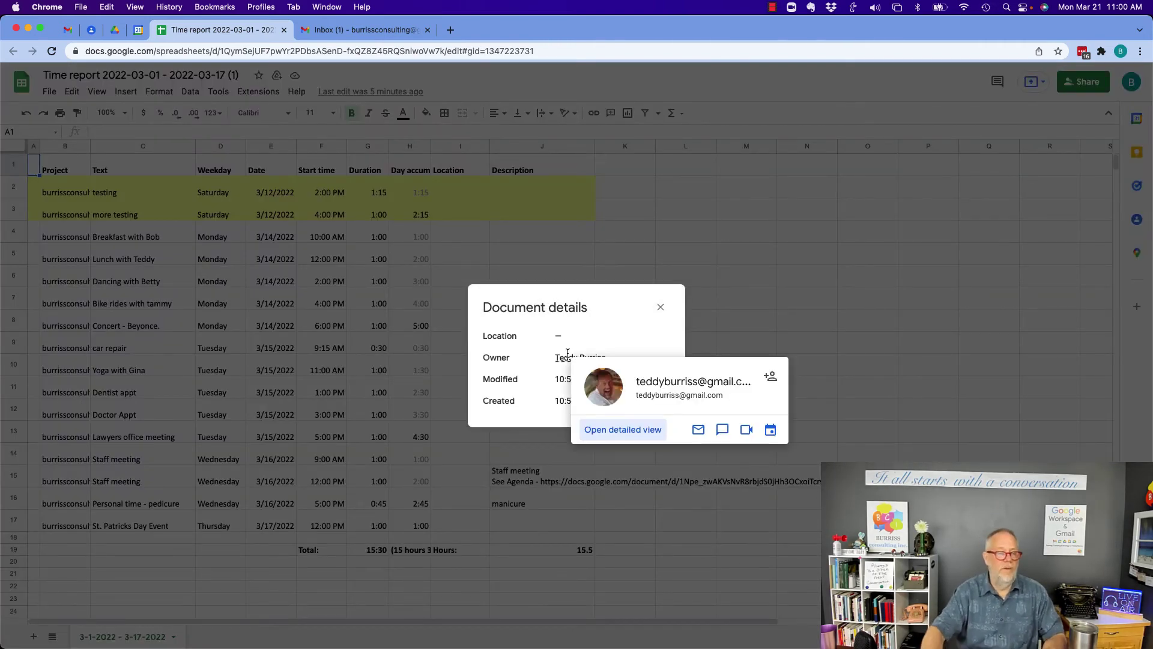
{"action": "left_click", "coordinate": [660, 307]}
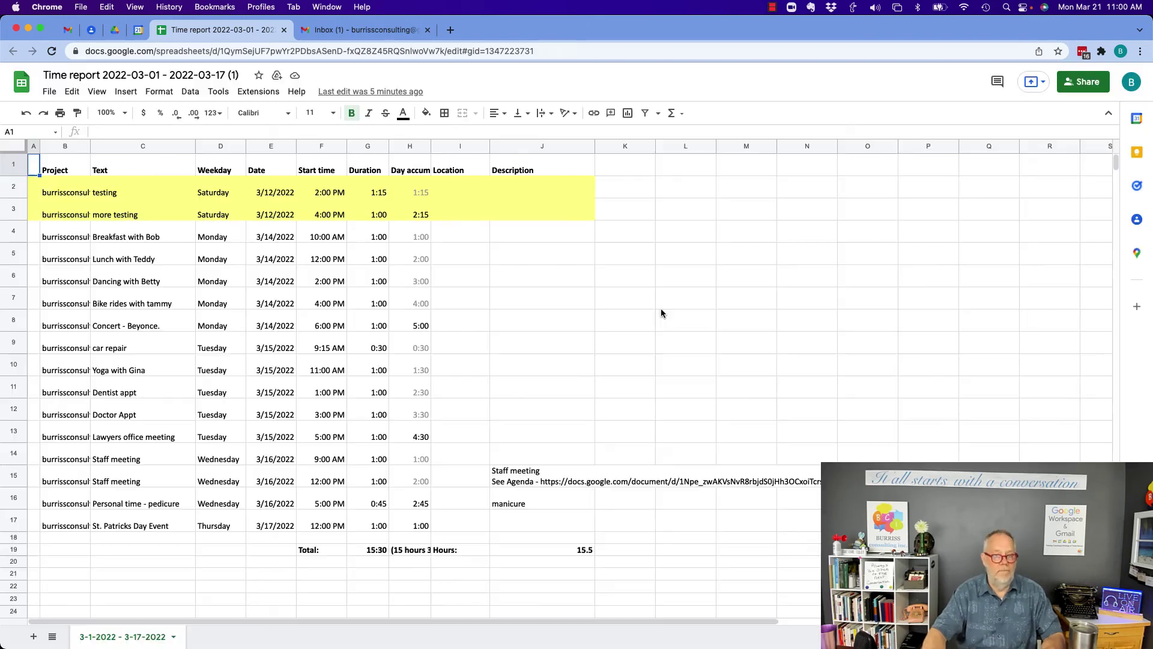
{"action": "left_click", "coordinate": [284, 30]}
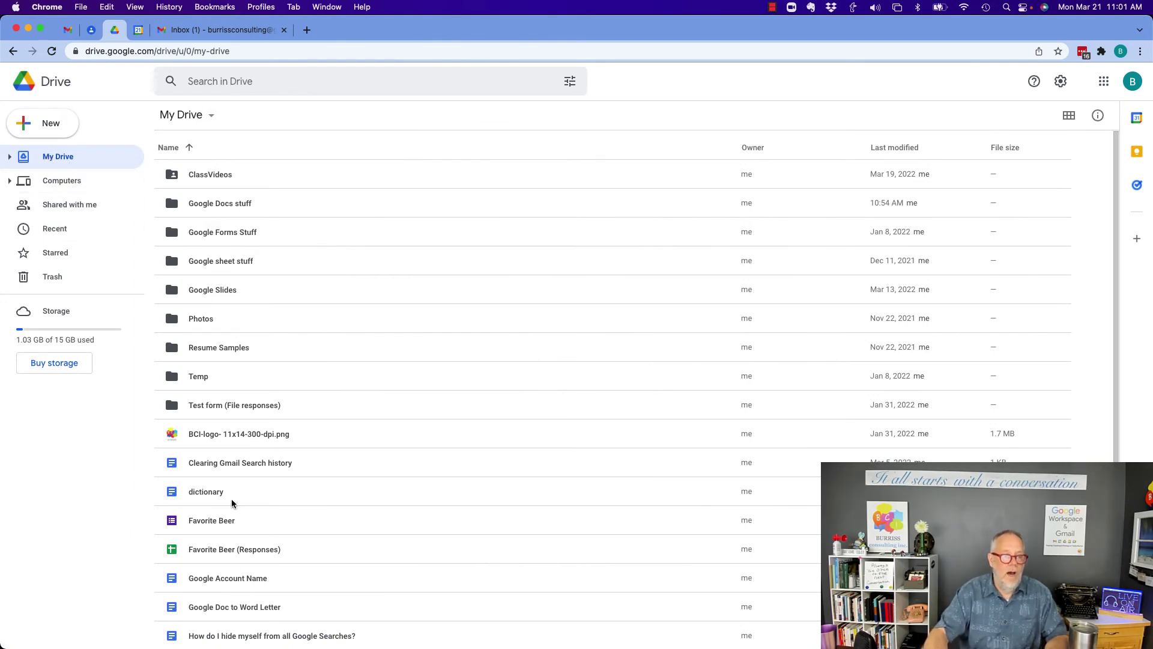
In Shared with me, select the Time report spreadsheet and show its details naming the new owner
{"action": "scroll", "coordinate": [342, 554], "scroll_direction": "down", "scroll_amount": 5}
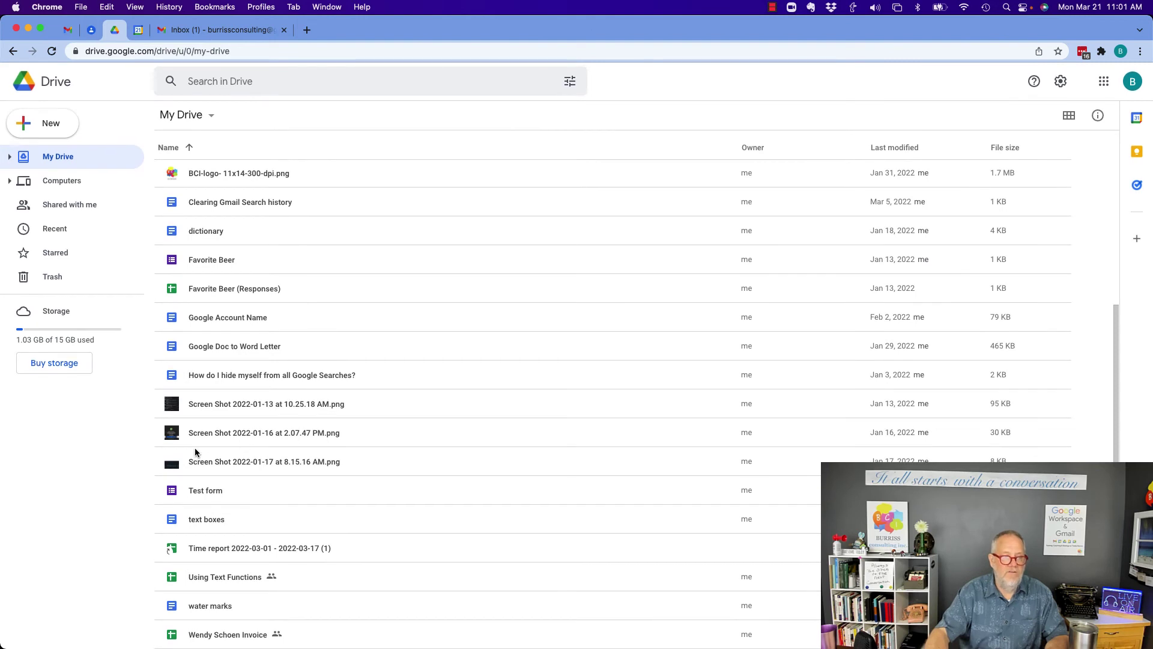
{"action": "left_click", "coordinate": [68, 204]}
{"action": "left_click", "coordinate": [239, 205]}
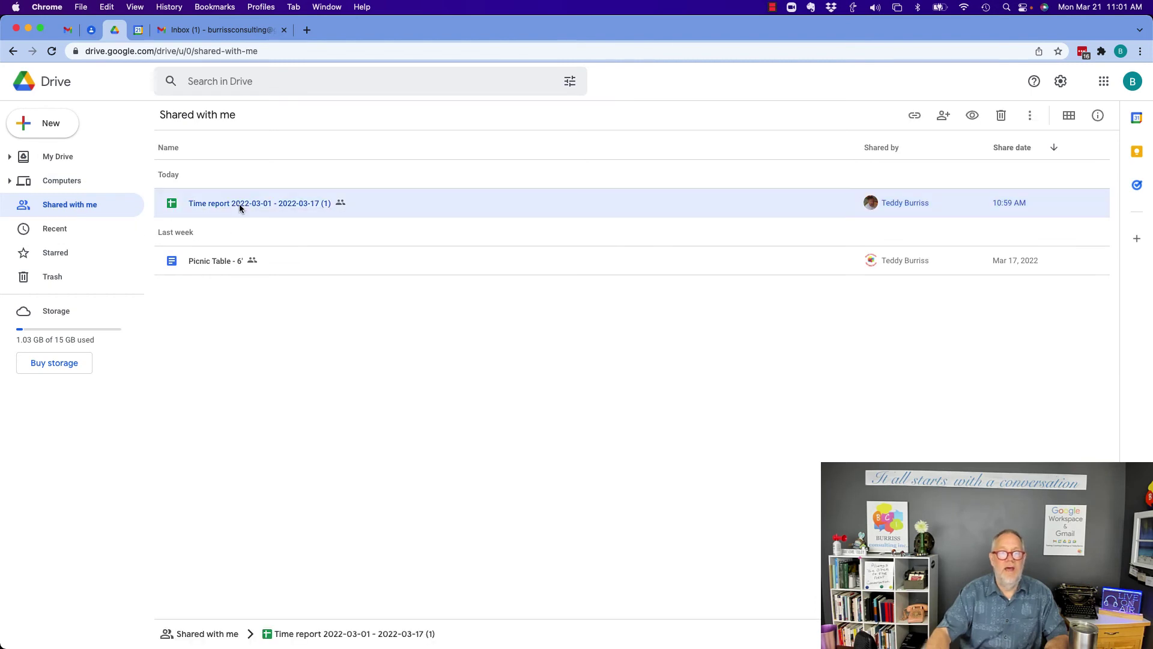
{"action": "left_click", "coordinate": [1098, 115]}
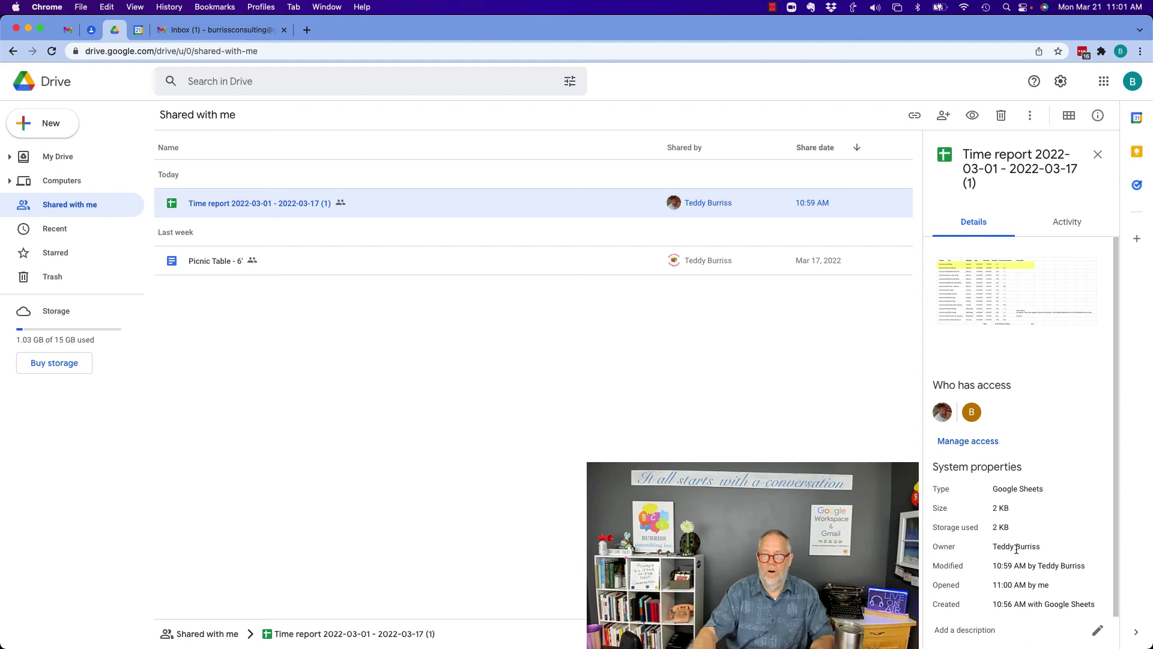